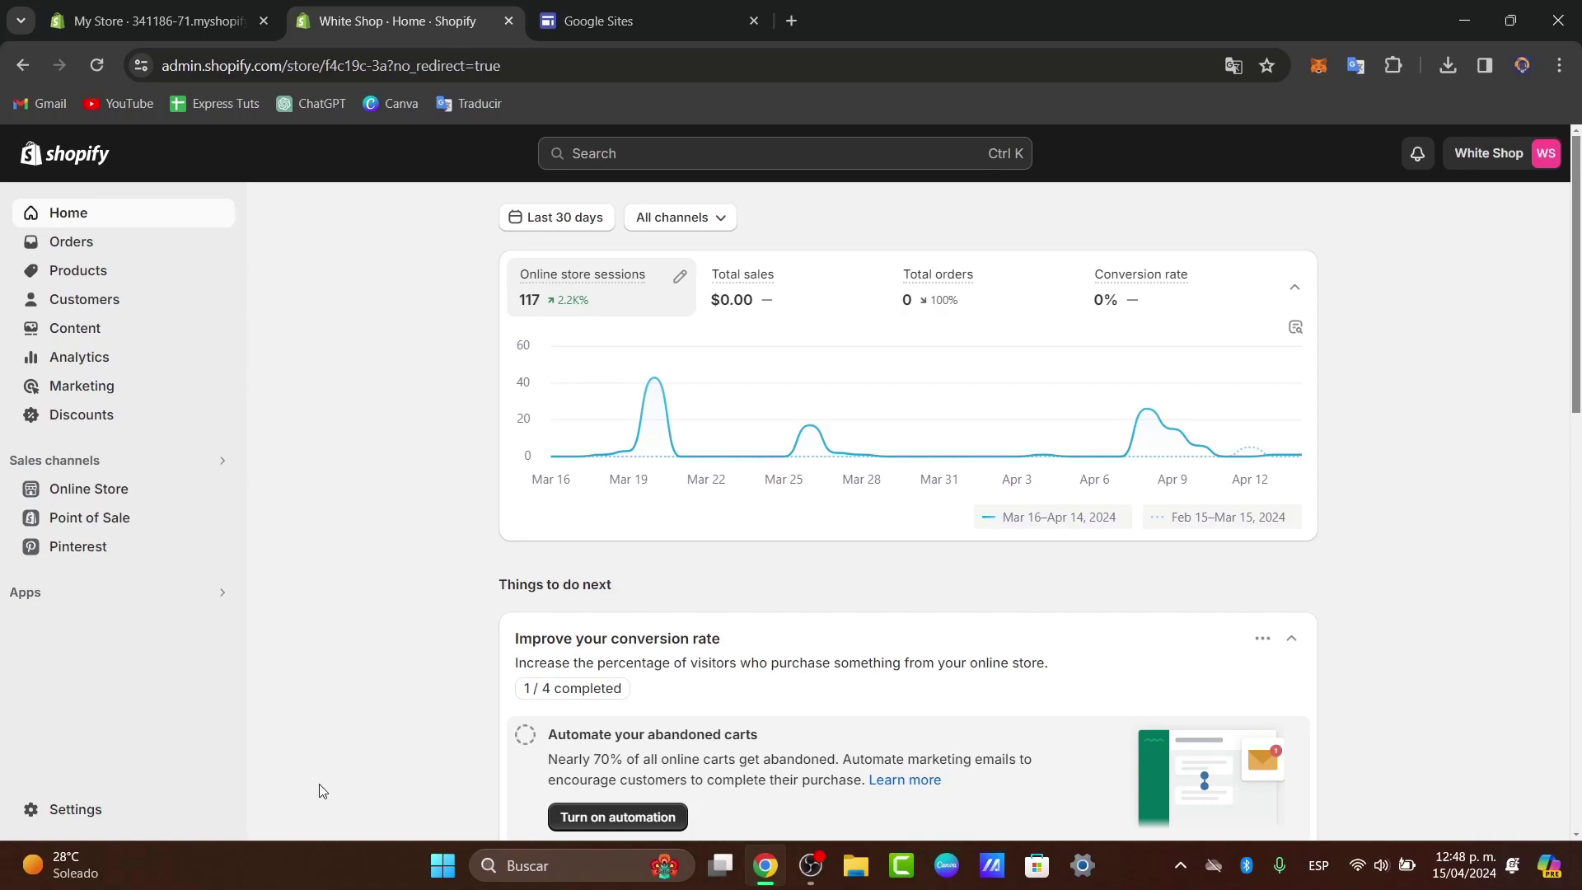
- Go to Settings > Payments and review Stripe in test mode and PayPal ready to activate
{"action": "left_click", "coordinate": [116, 814]}
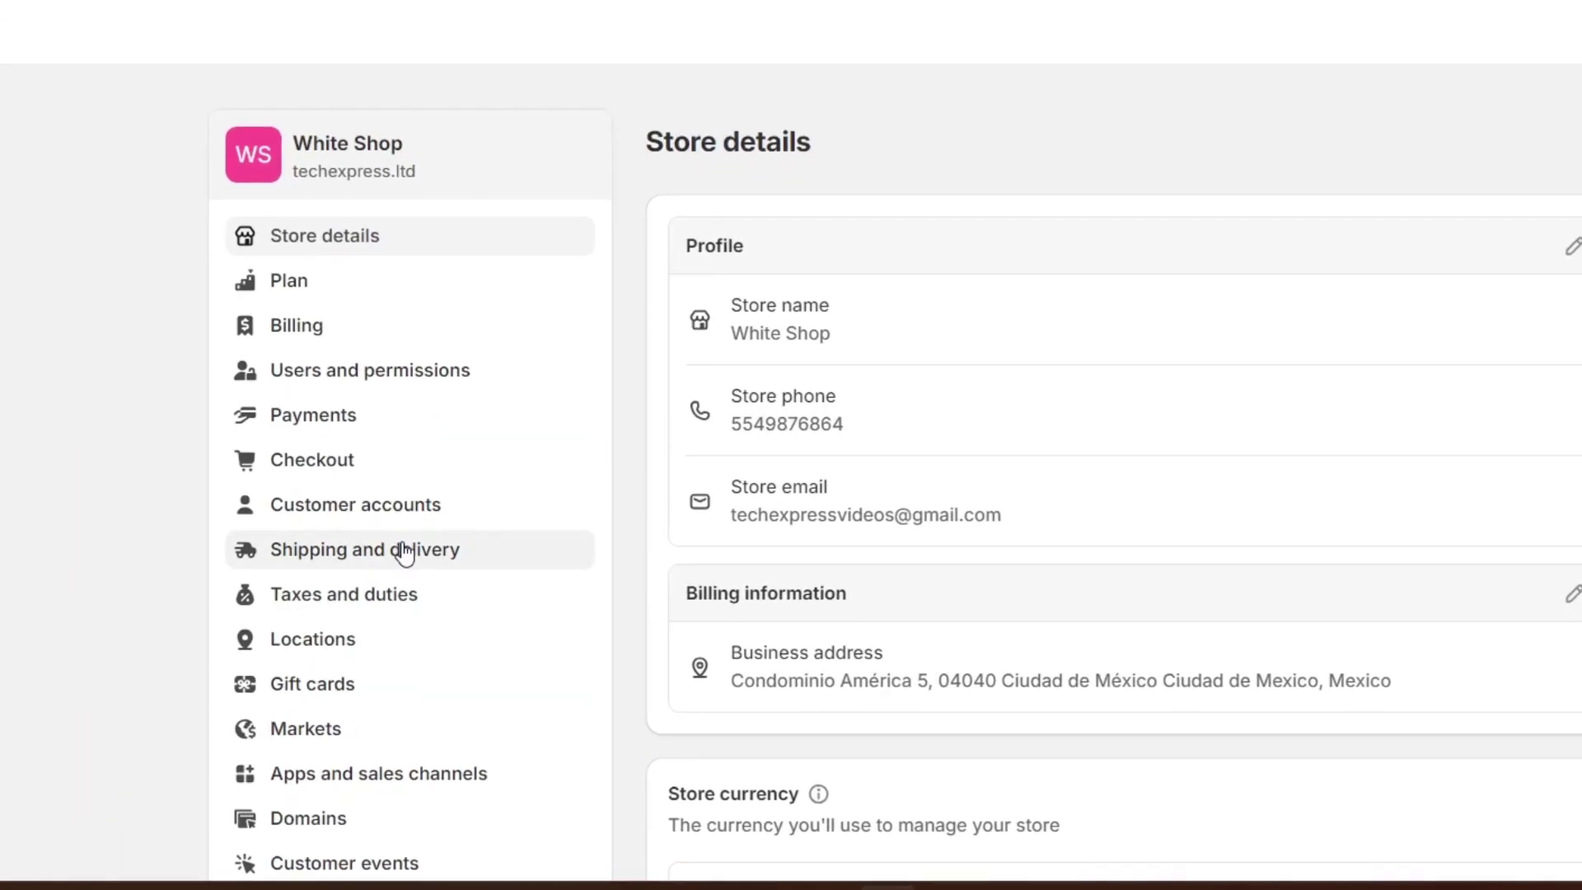
{"action": "left_click", "coordinate": [519, 419]}
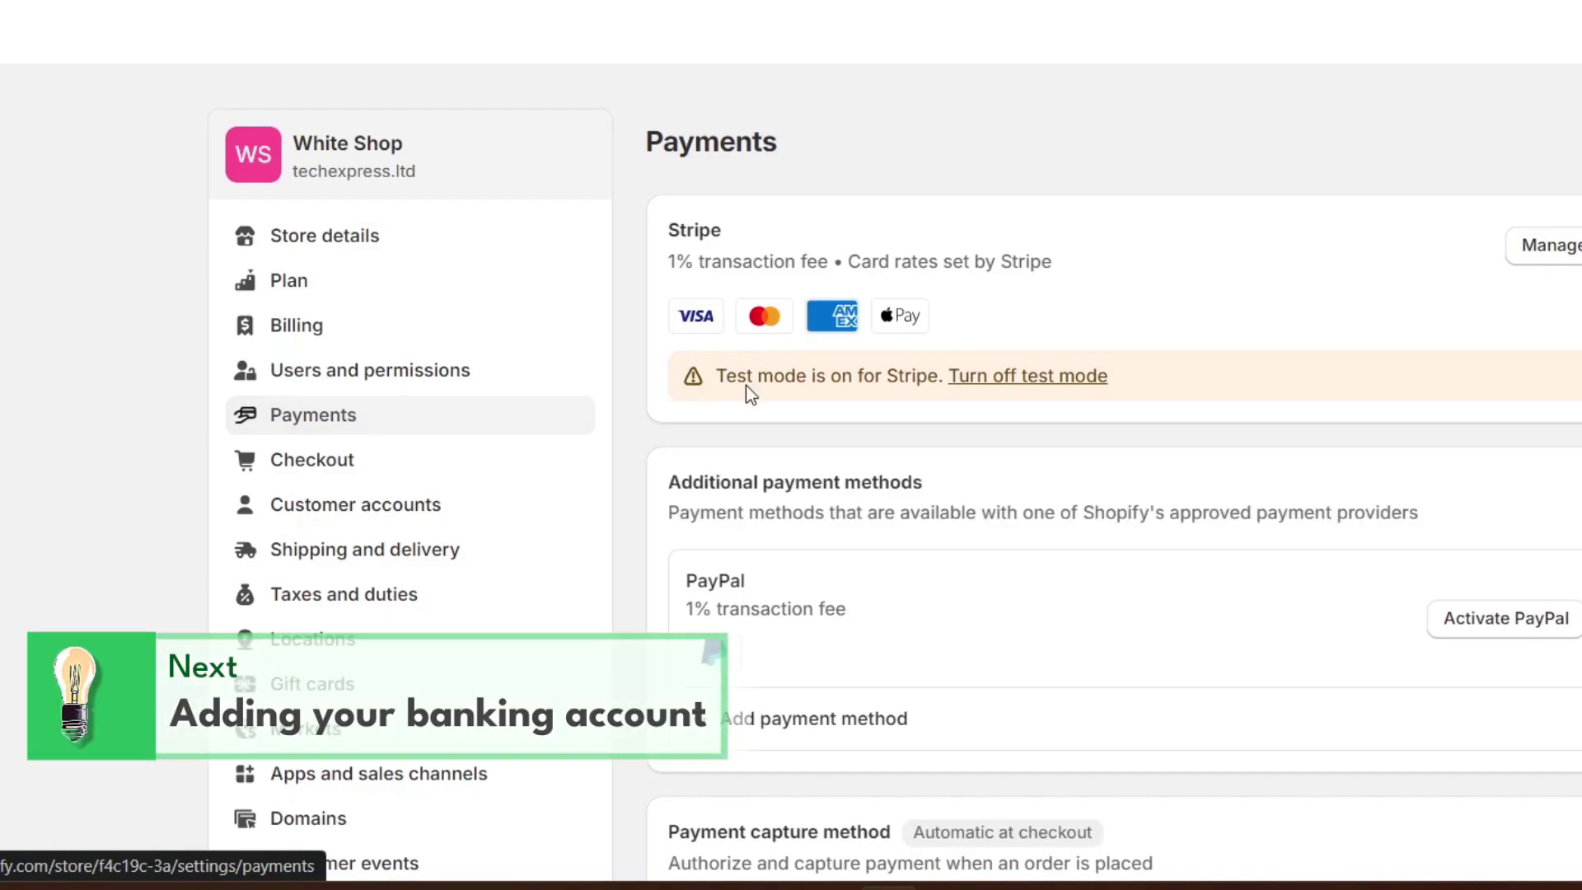
{"action": "scroll", "coordinate": [1496, 422], "scroll_direction": "down", "scroll_amount": 2}
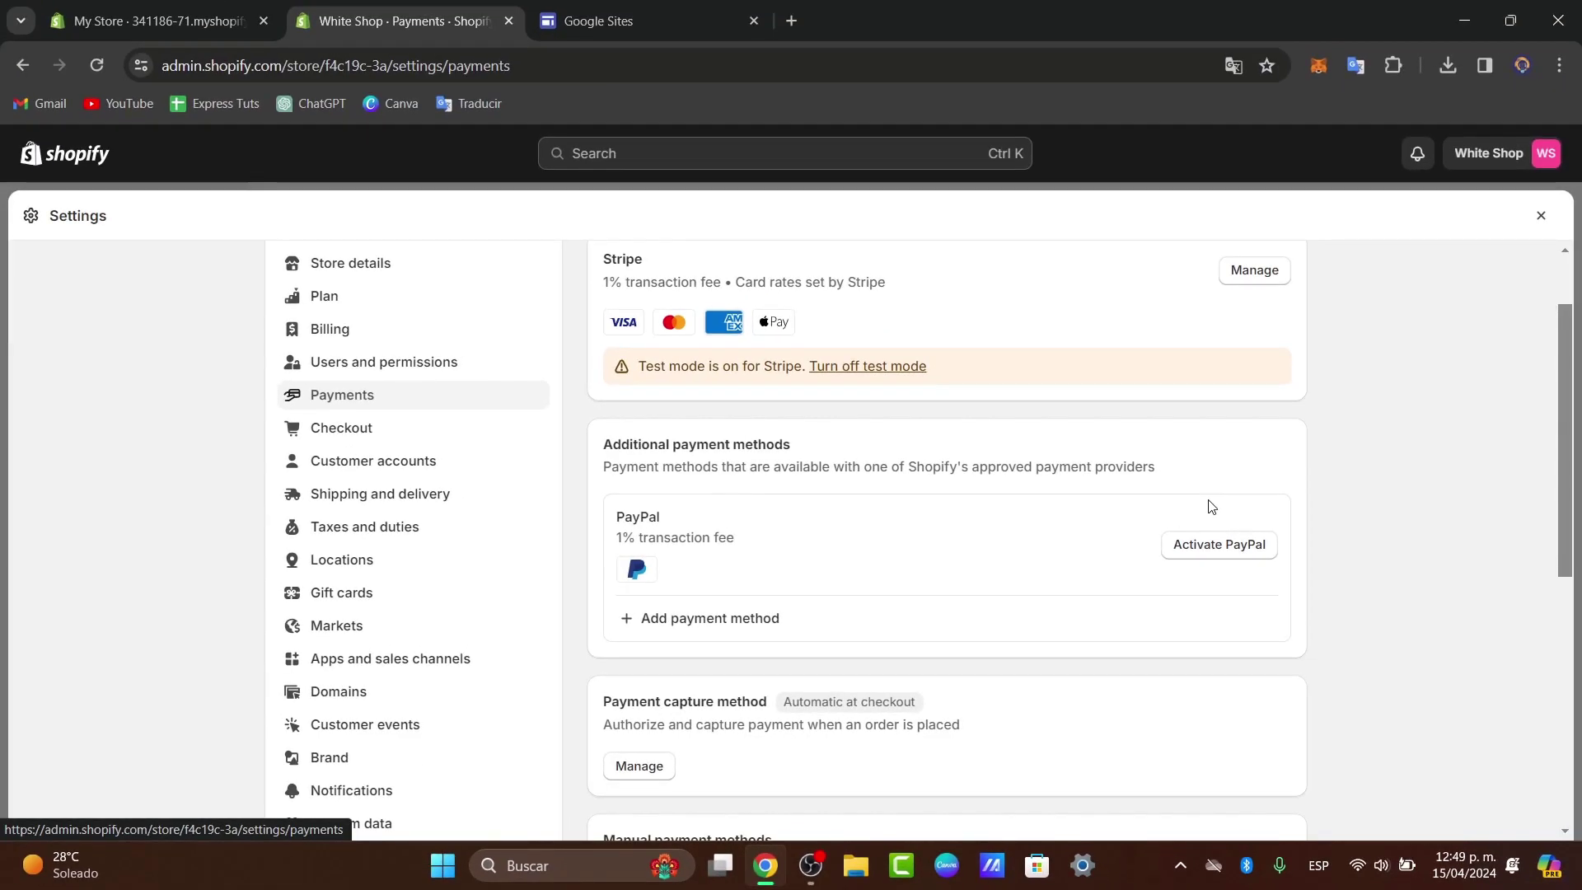
{"action": "scroll", "coordinate": [1211, 506], "scroll_direction": "up", "scroll_amount": 2}
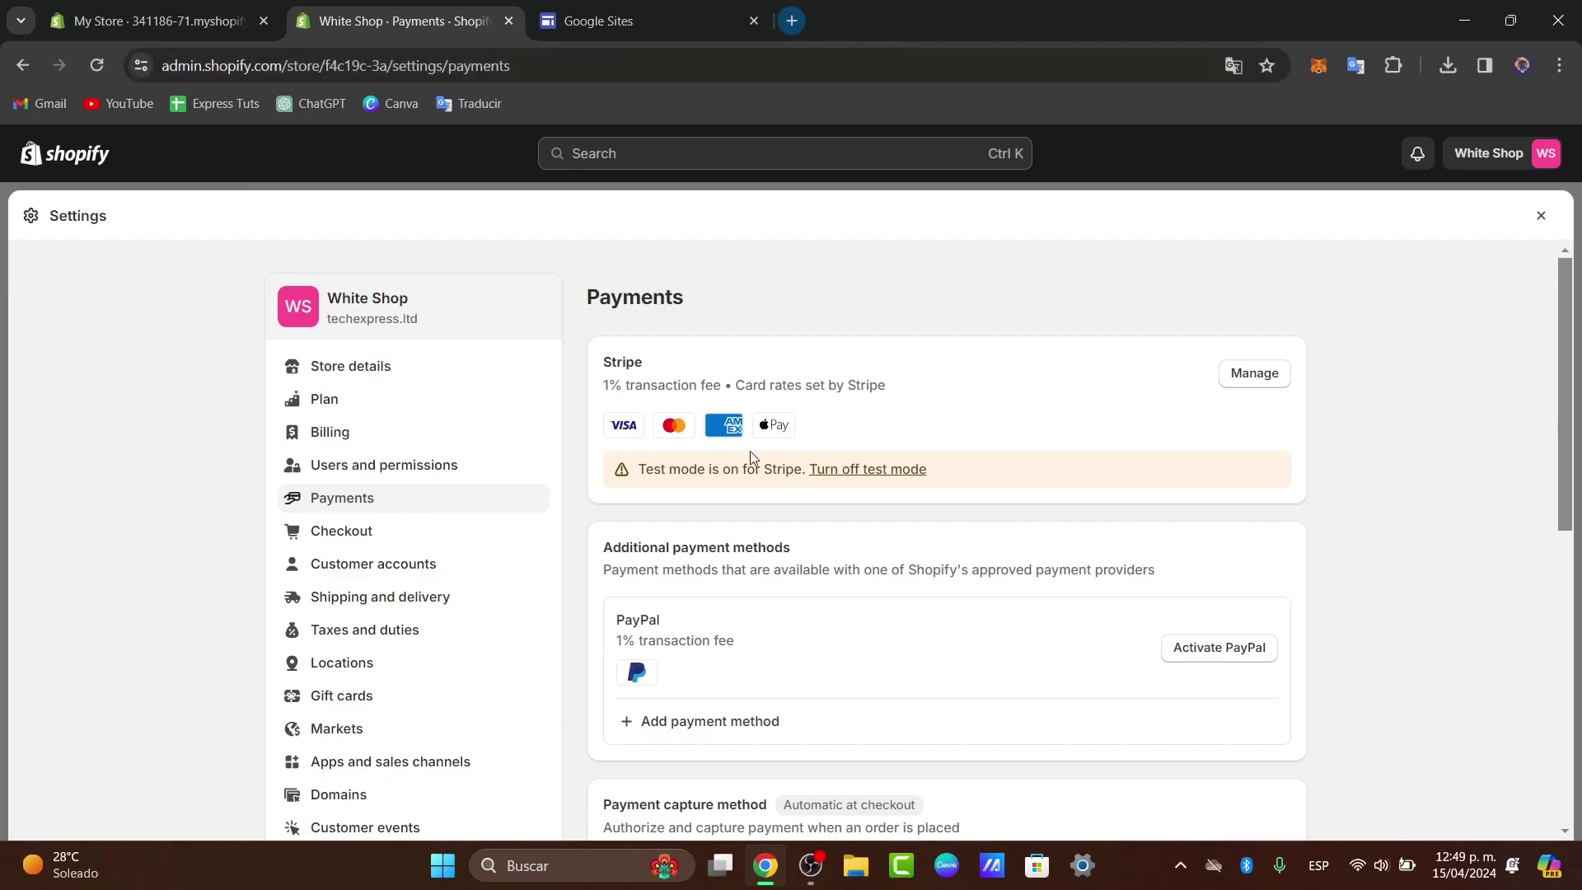
- Load the Shopify Payments supported-countries help page in a new tab and browse its country list
{"action": "left_click", "coordinate": [792, 21]}
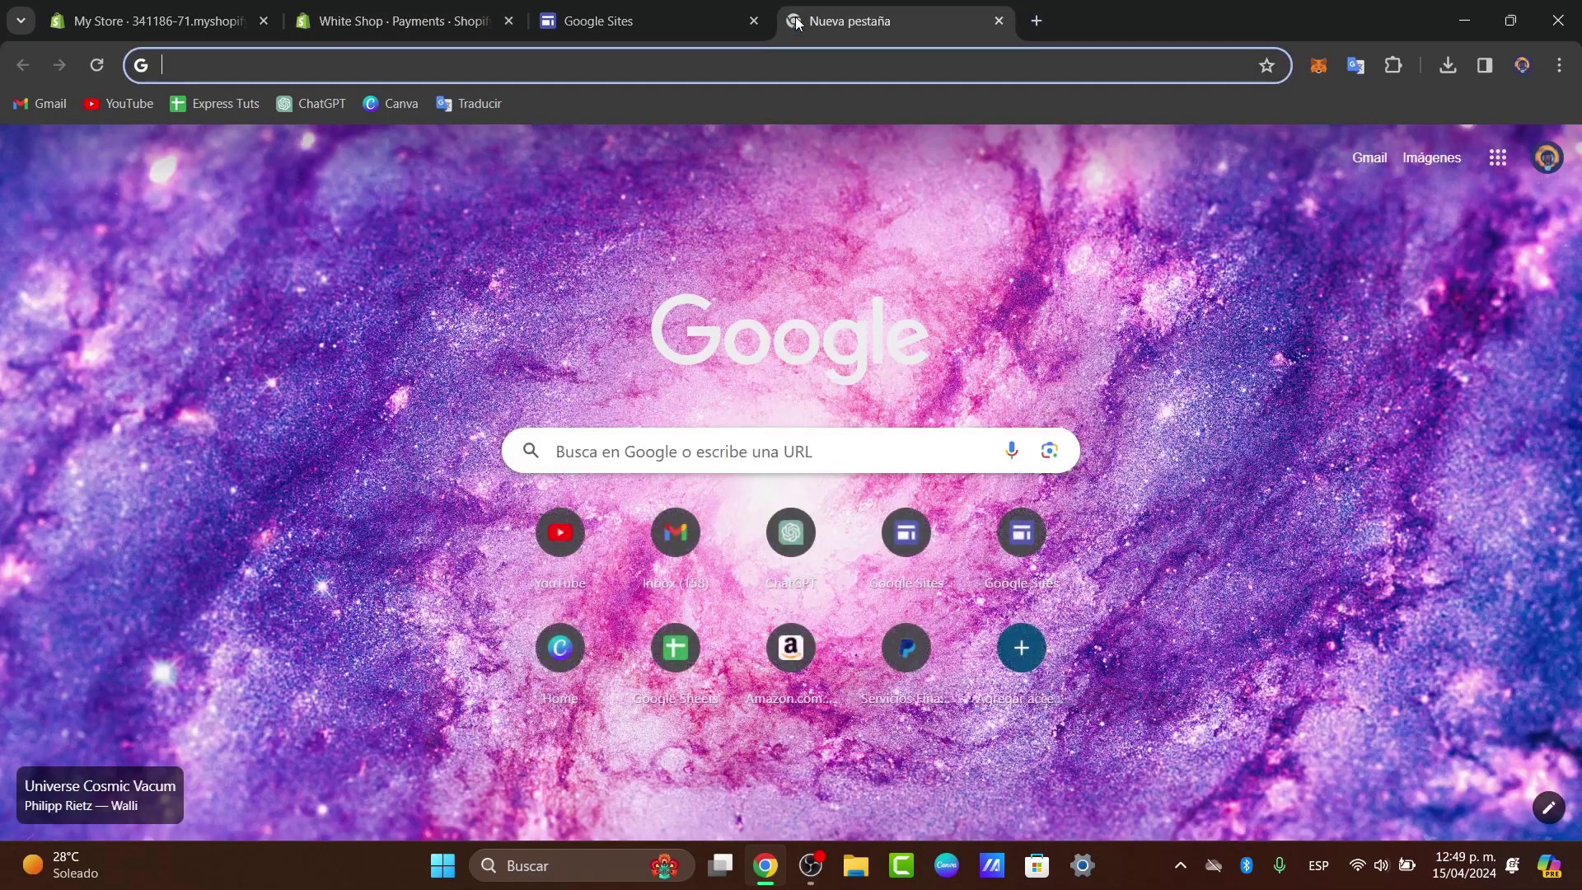
{"action": "type", "text": "help.shopify.com/es/en/manual/payments/shopify-payments/supported-countries"}
{"action": "key", "text": "Return"}
{"action": "scroll", "coordinate": [898, 502], "scroll_direction": "down", "scroll_amount": 5}
{"action": "scroll", "coordinate": [899, 502], "scroll_direction": "down", "scroll_amount": 3}
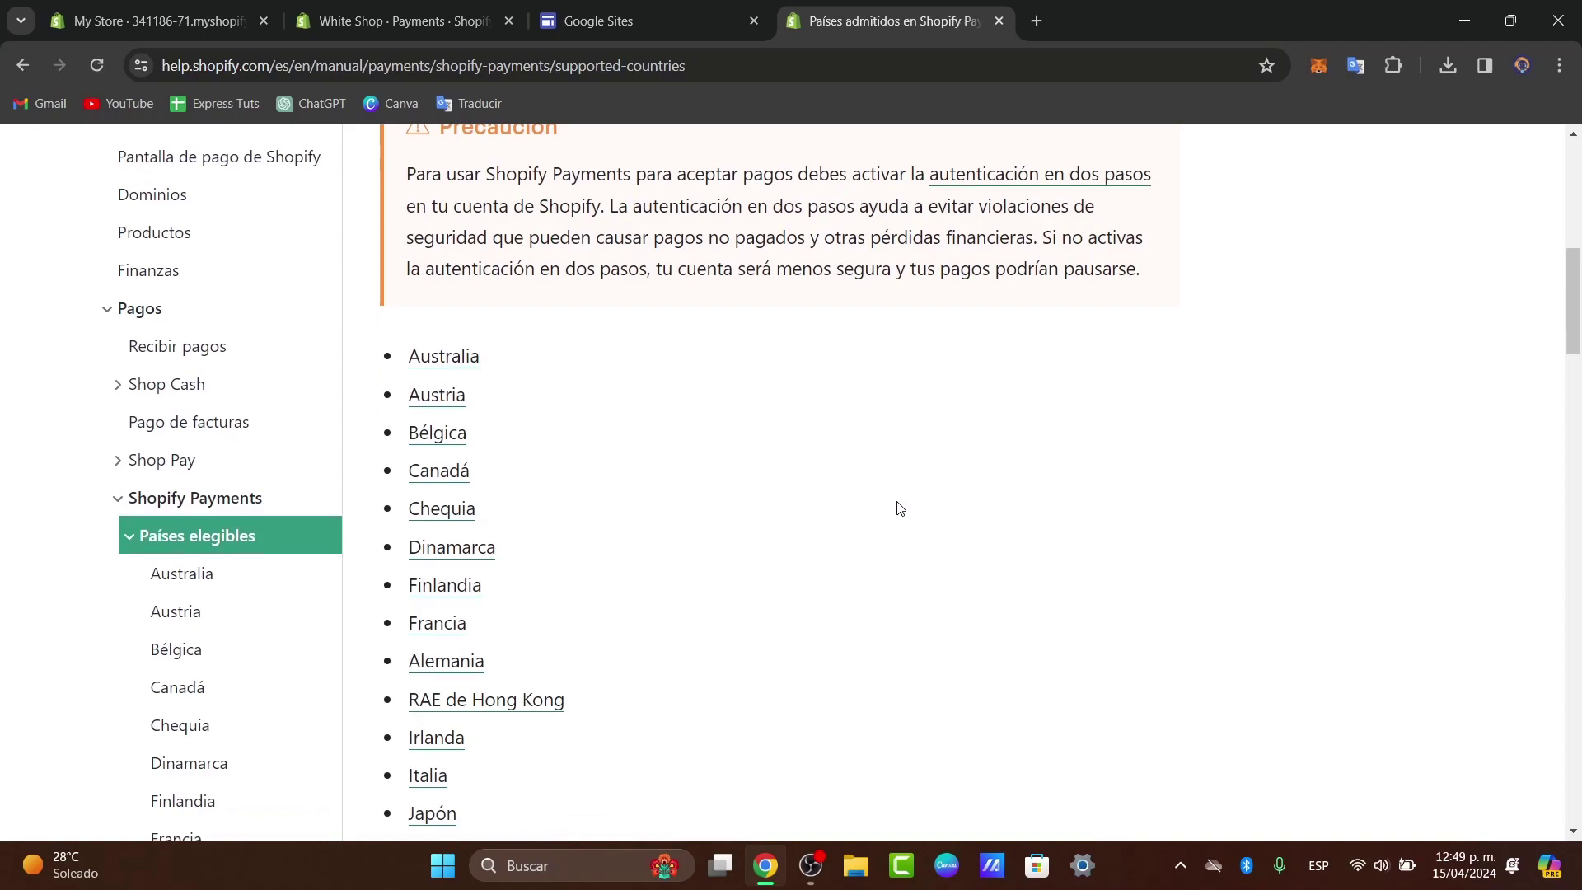
{"action": "scroll", "coordinate": [899, 508], "scroll_direction": "down", "scroll_amount": 1}
{"action": "scroll", "coordinate": [900, 508], "scroll_direction": "down", "scroll_amount": 1}
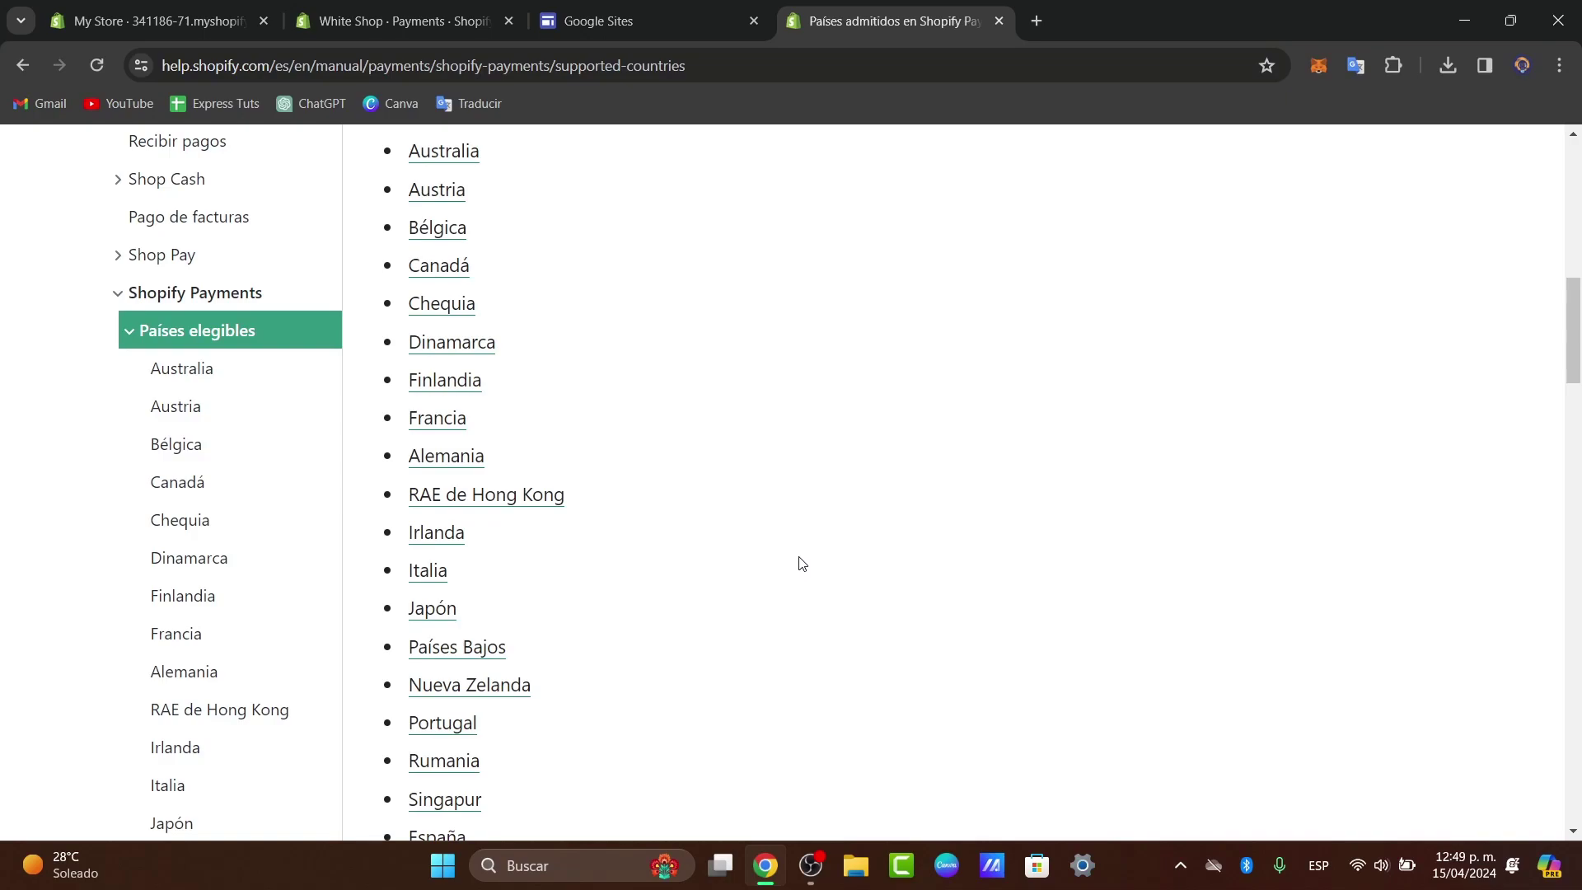
{"action": "scroll", "coordinate": [750, 562], "scroll_direction": "down", "scroll_amount": 3}
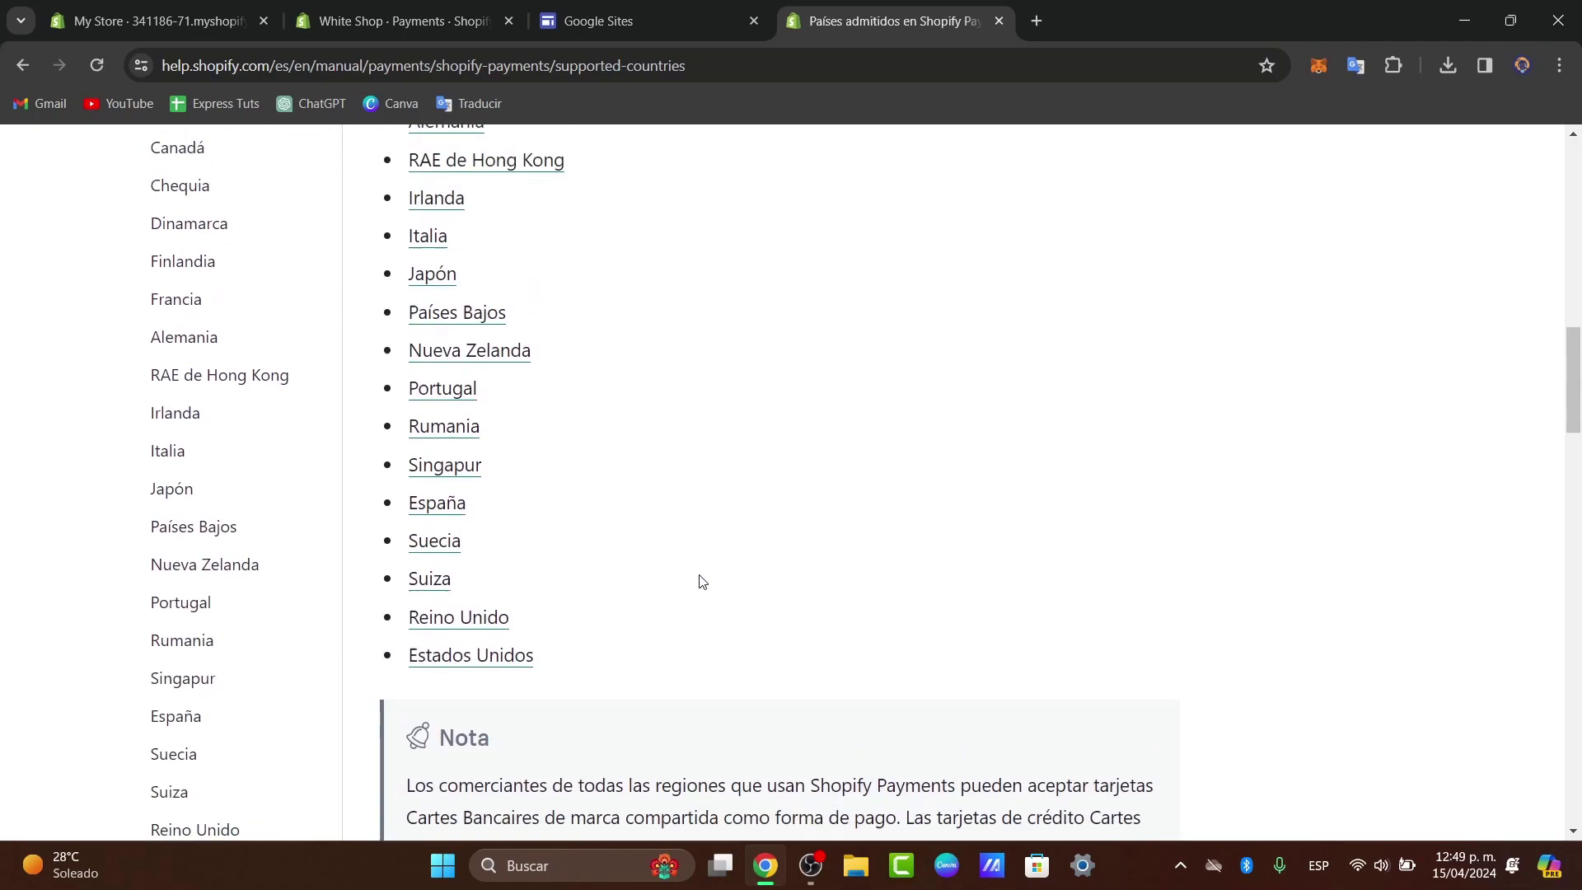
{"action": "scroll", "coordinate": [700, 579], "scroll_direction": "up", "scroll_amount": 2}
{"action": "scroll", "coordinate": [700, 579], "scroll_direction": "up", "scroll_amount": 1}
{"action": "scroll", "coordinate": [699, 581], "scroll_direction": "down", "scroll_amount": 2}
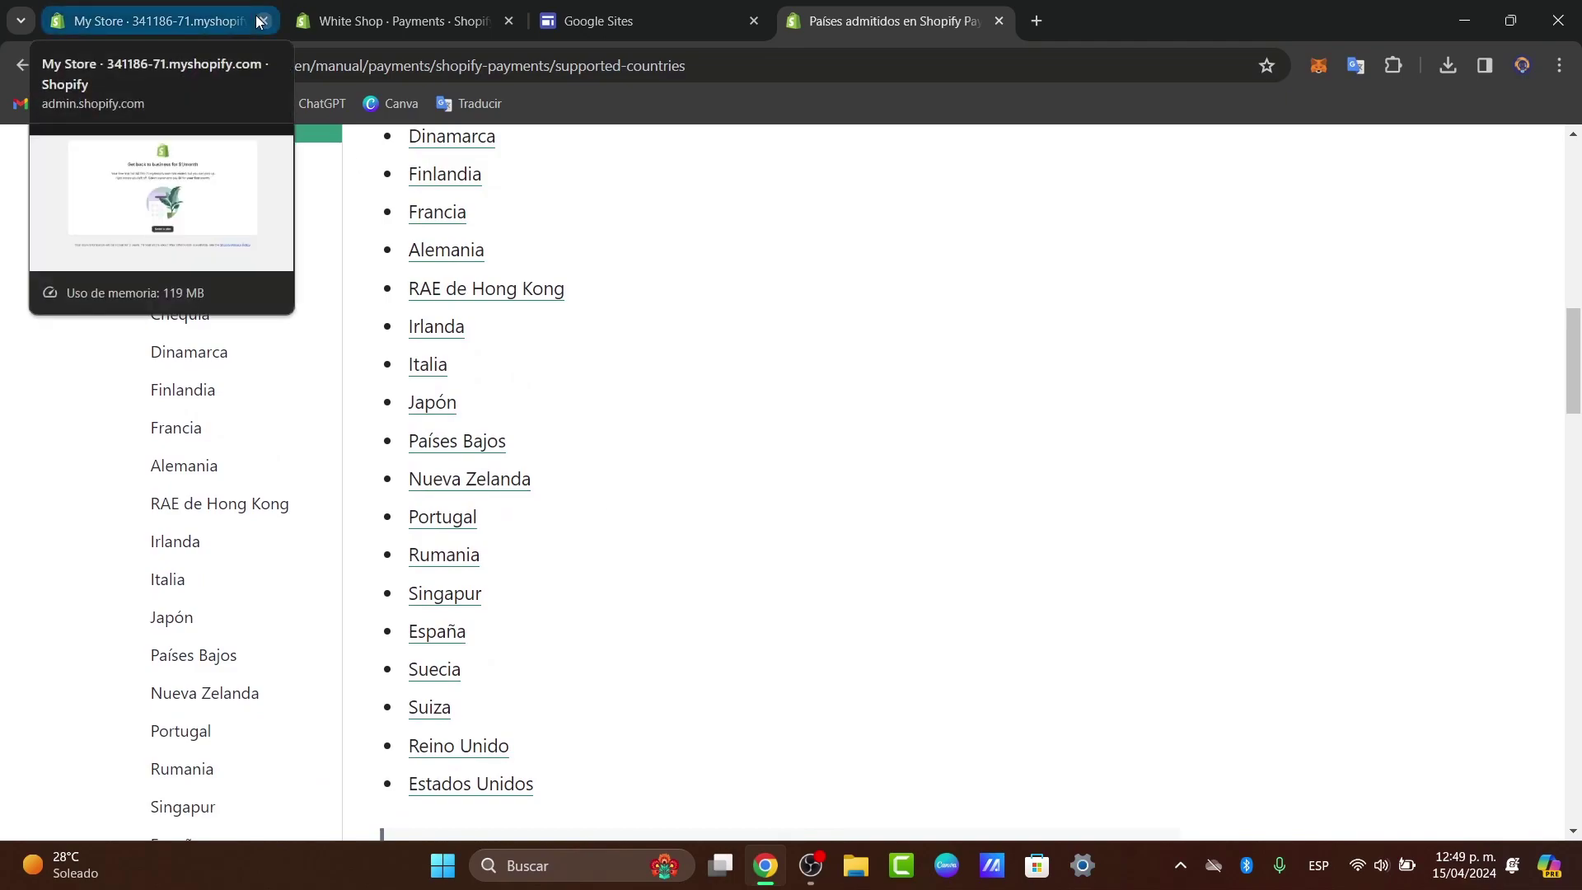
- Return to the White Shop Payments settings and review the Bank Deposit and Cash on Delivery (COD) manual methods
{"action": "left_click", "coordinate": [483, 6]}
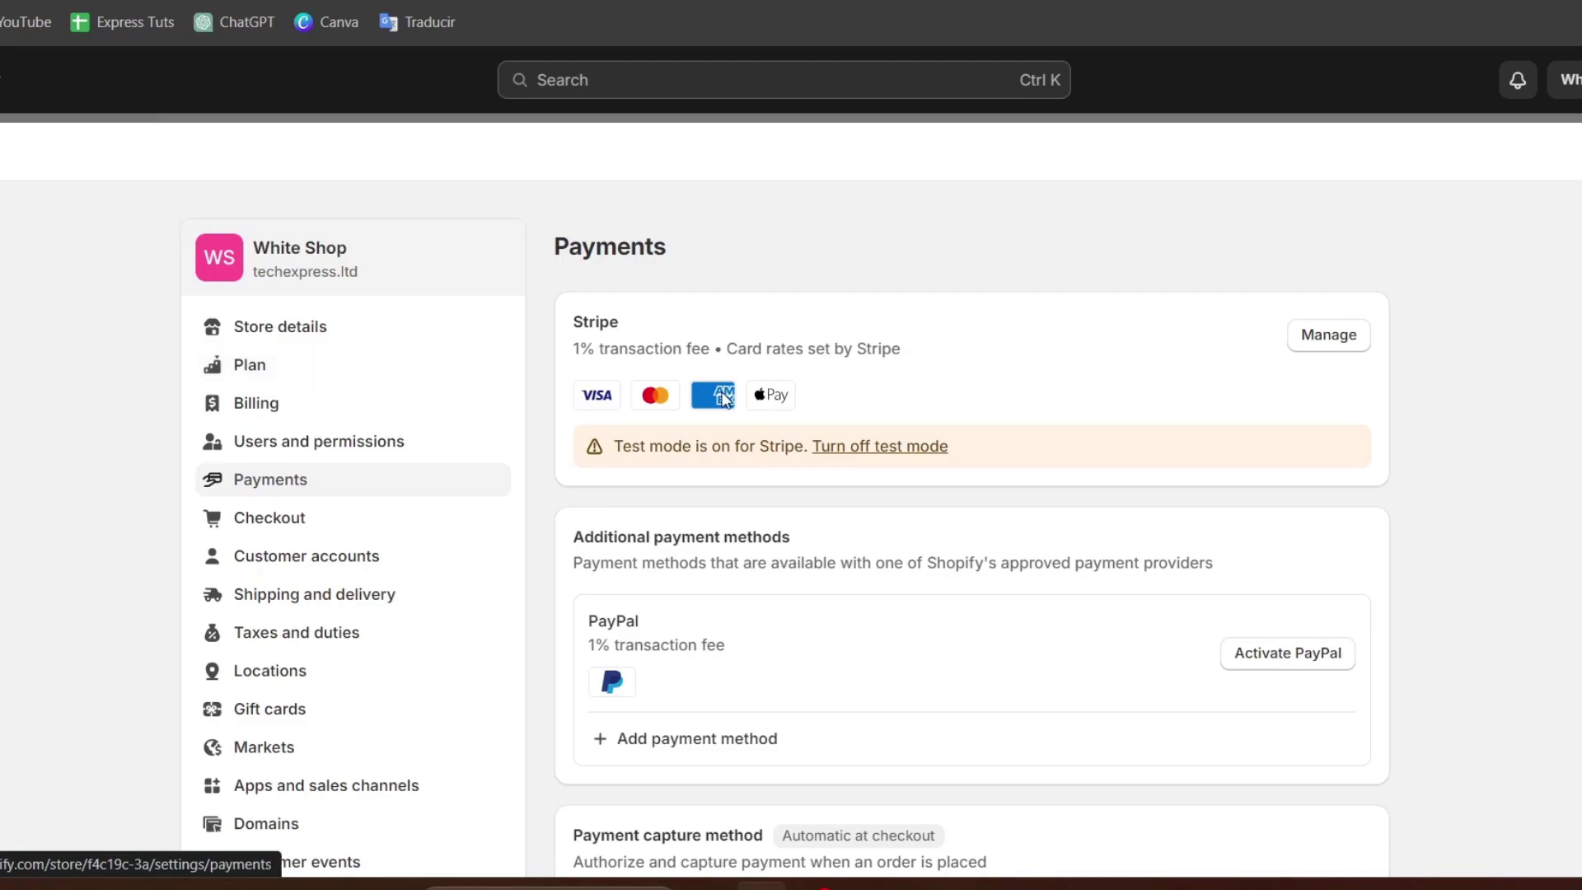
{"action": "scroll", "coordinate": [792, 417], "scroll_direction": "down", "scroll_amount": 4}
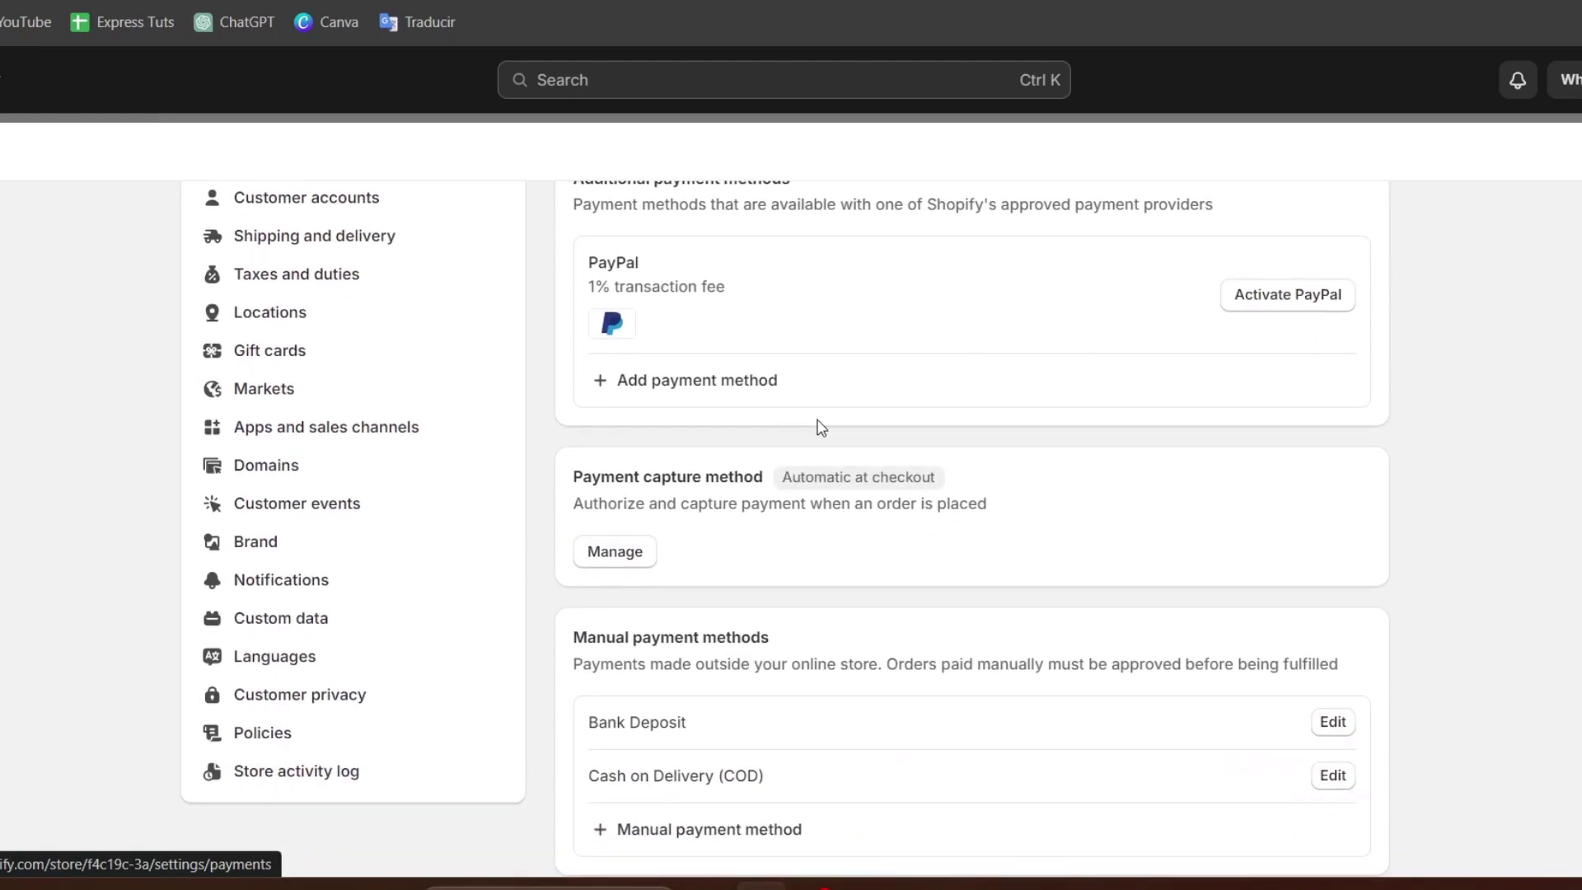
{"action": "scroll", "coordinate": [837, 311], "scroll_direction": "up", "scroll_amount": 1}
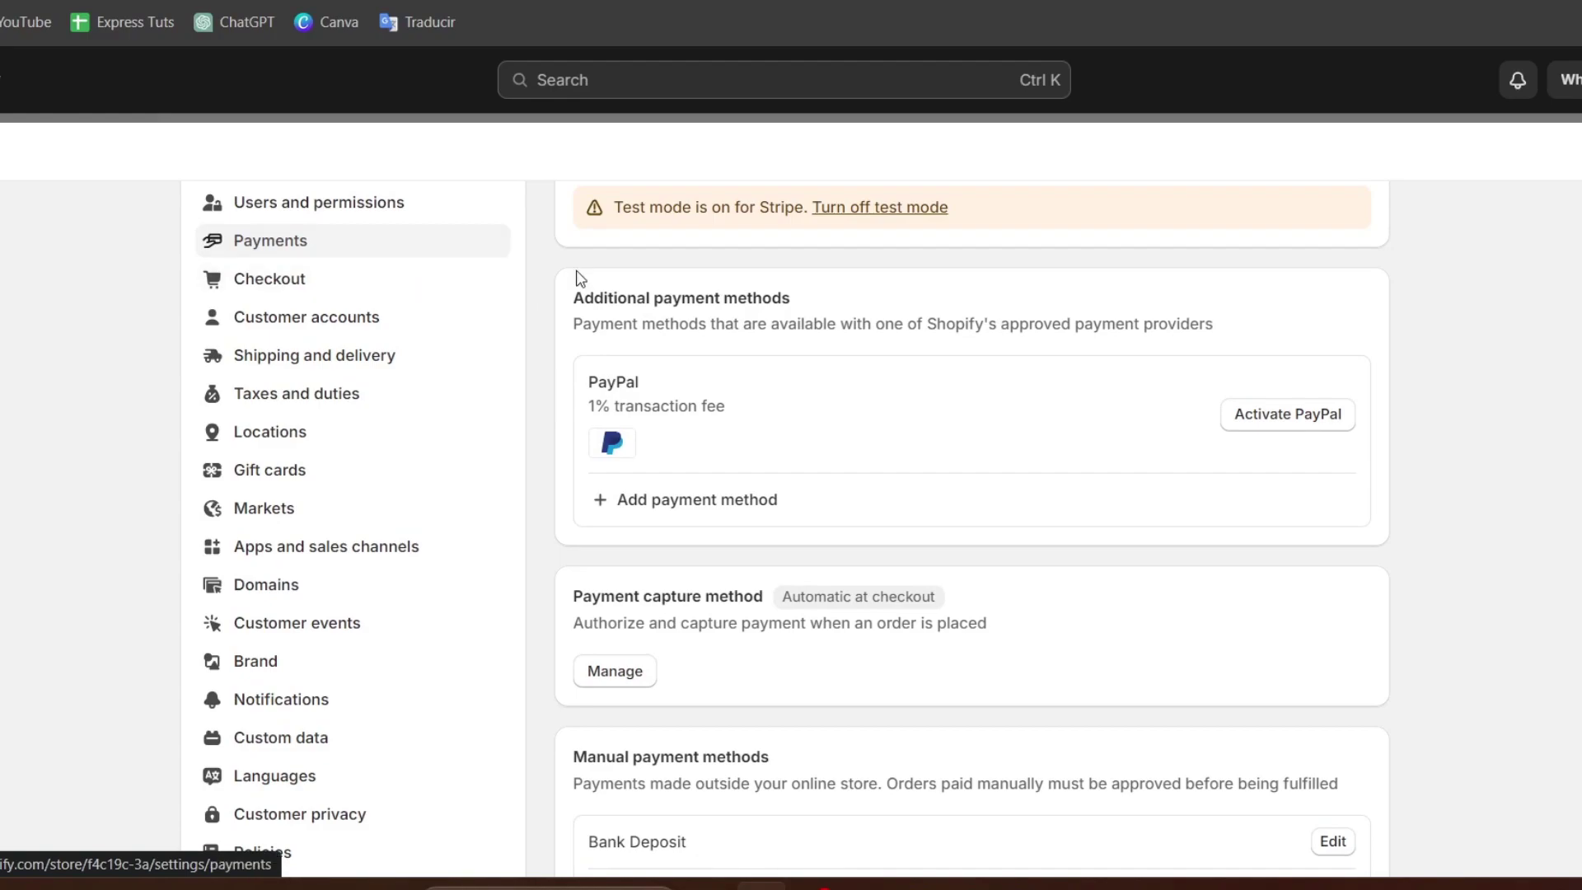
{"action": "scroll", "coordinate": [925, 310], "scroll_direction": "down", "scroll_amount": 5}
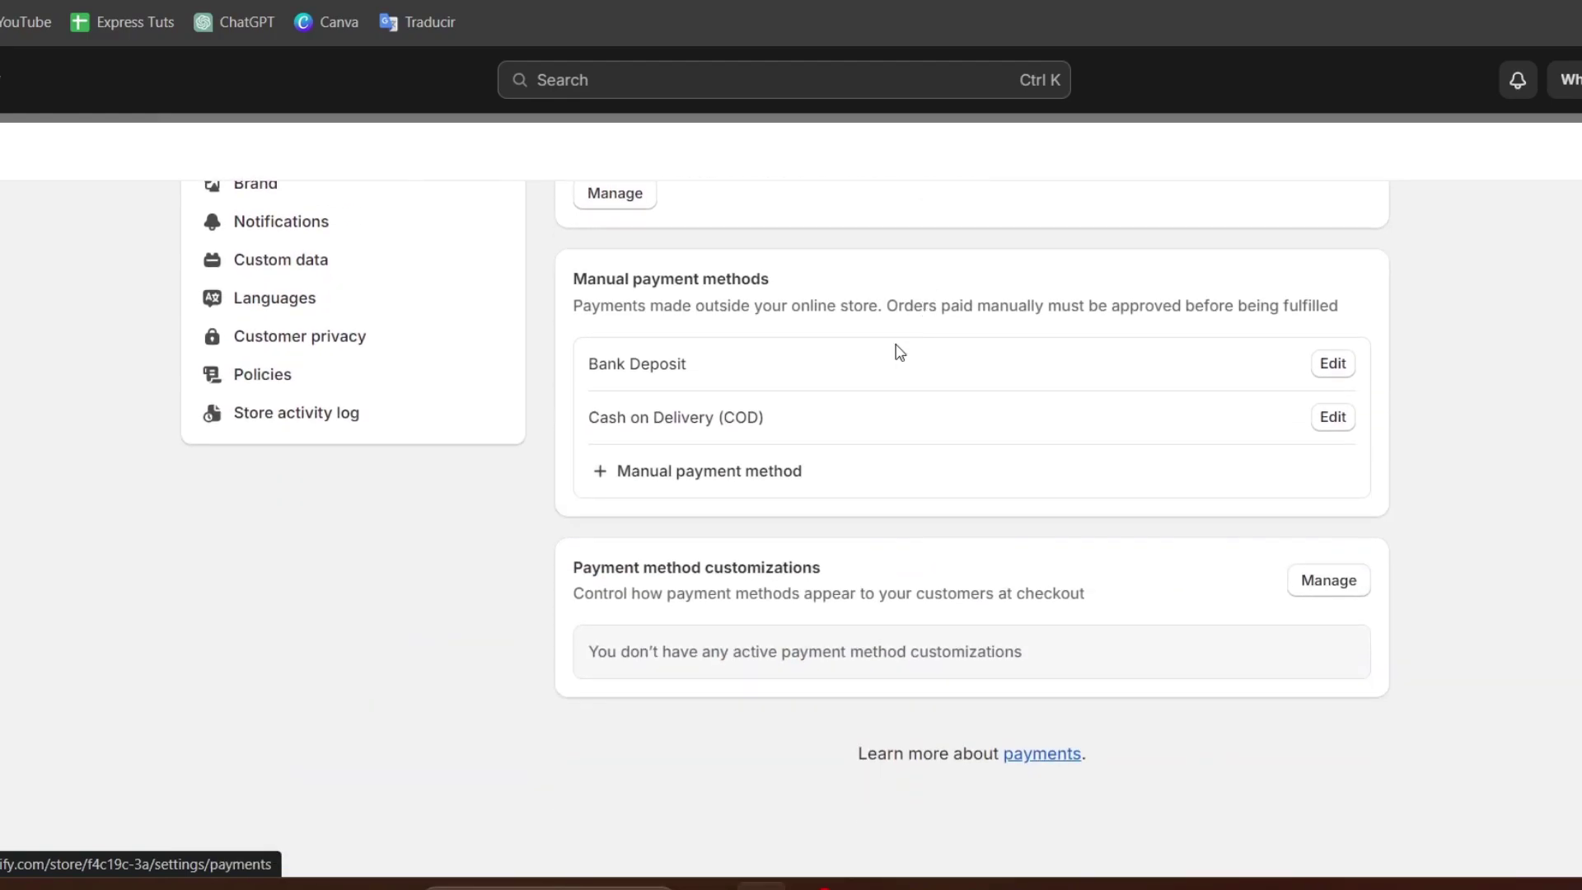
{"action": "left_click", "coordinate": [787, 474]}
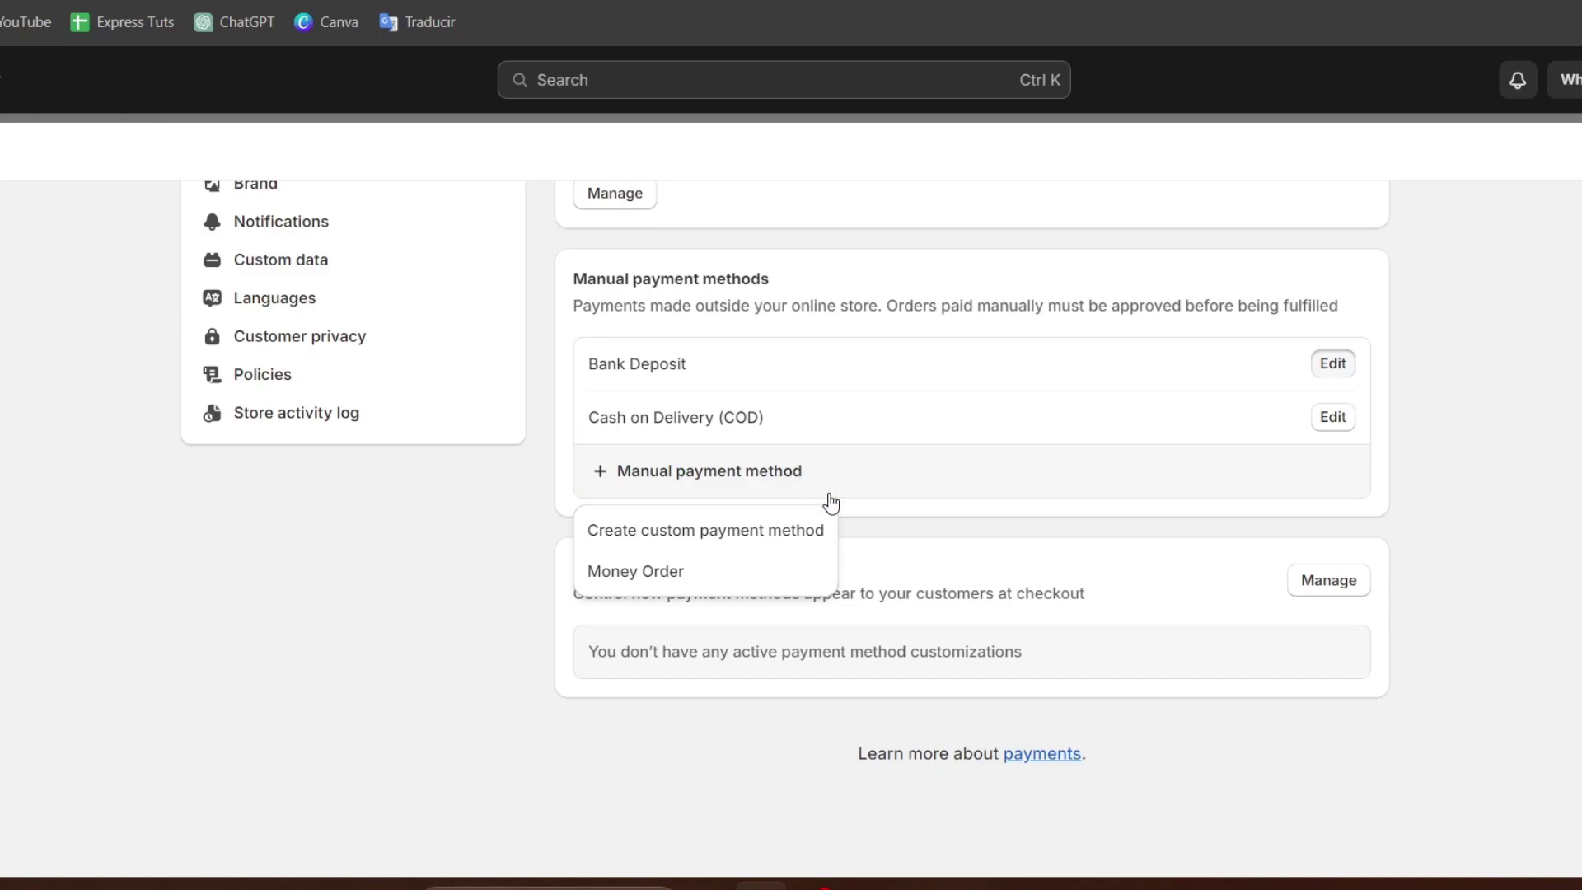
{"action": "left_click", "coordinate": [753, 539]}
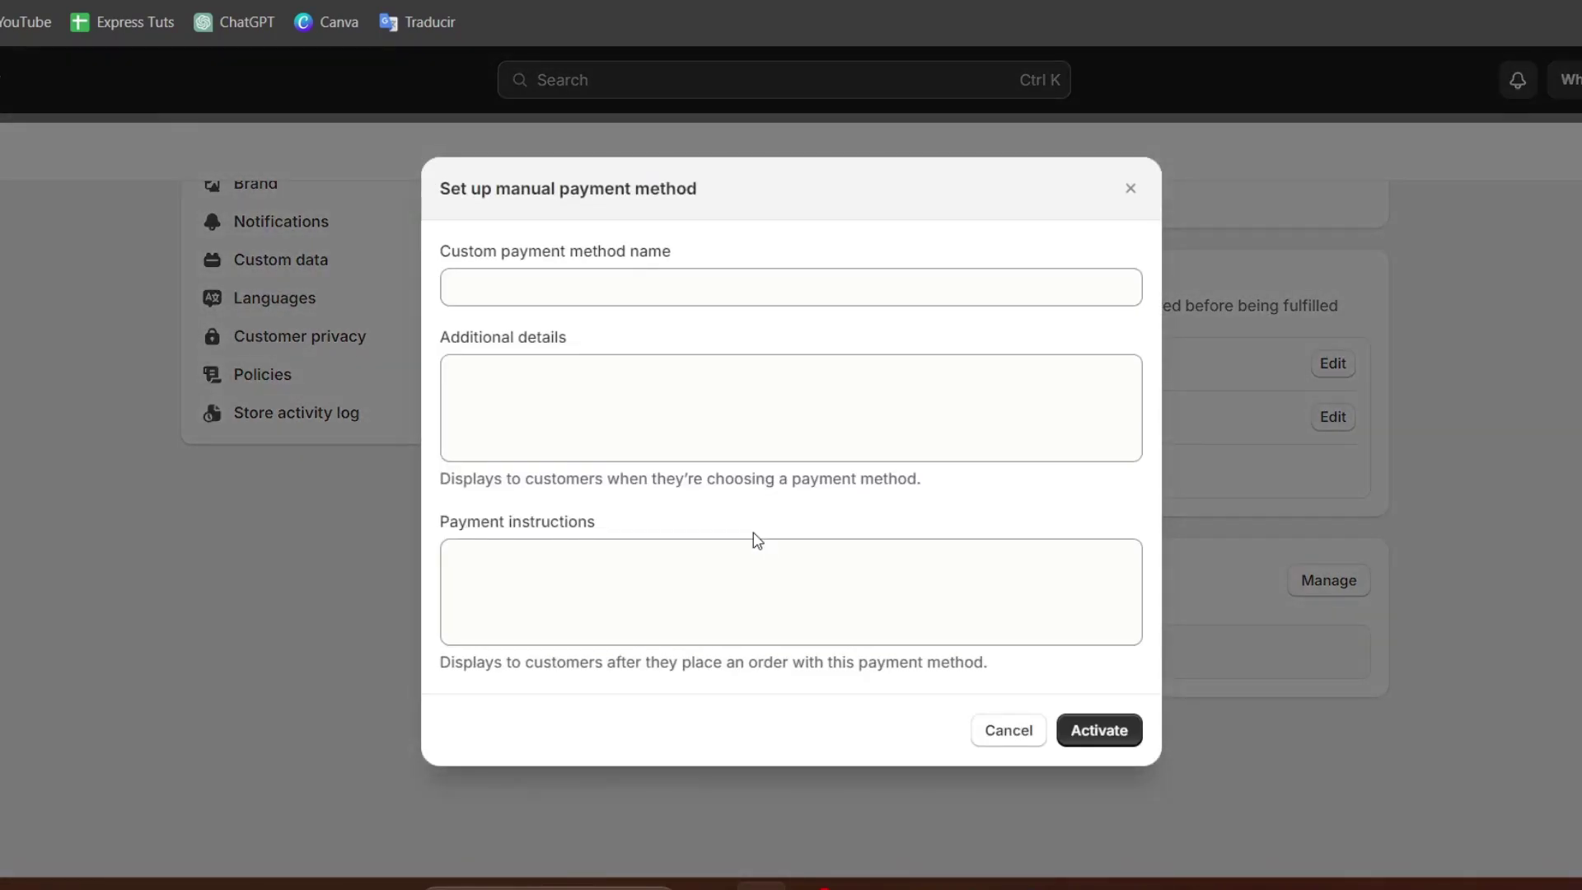
{"action": "left_click", "coordinate": [716, 270]}
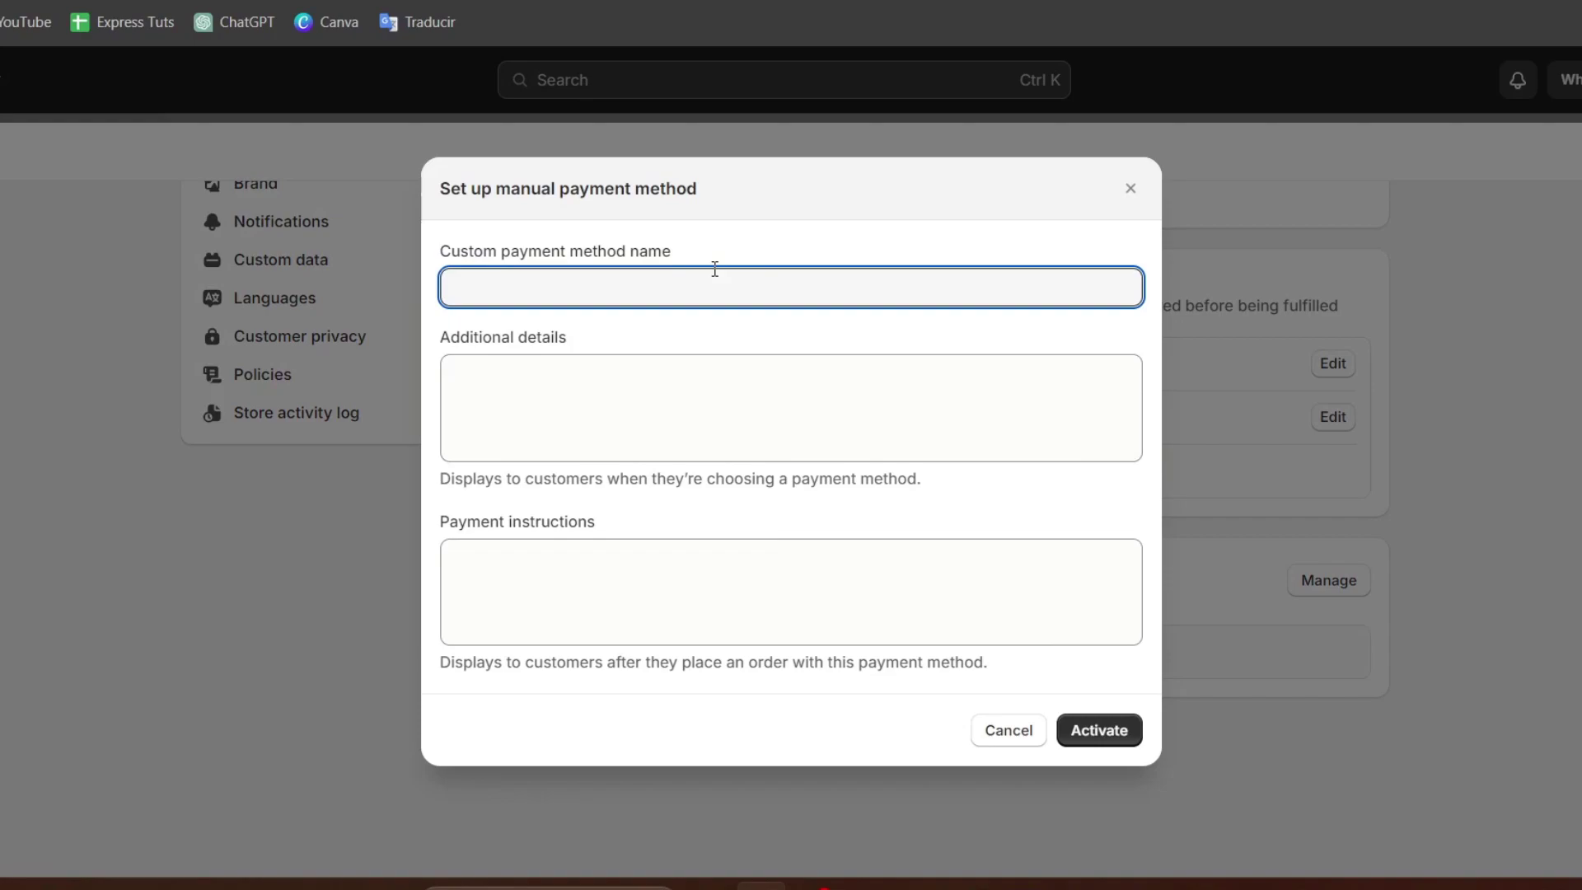
{"action": "type", "text": "Bank Account"}
{"action": "left_click", "coordinate": [875, 383]}
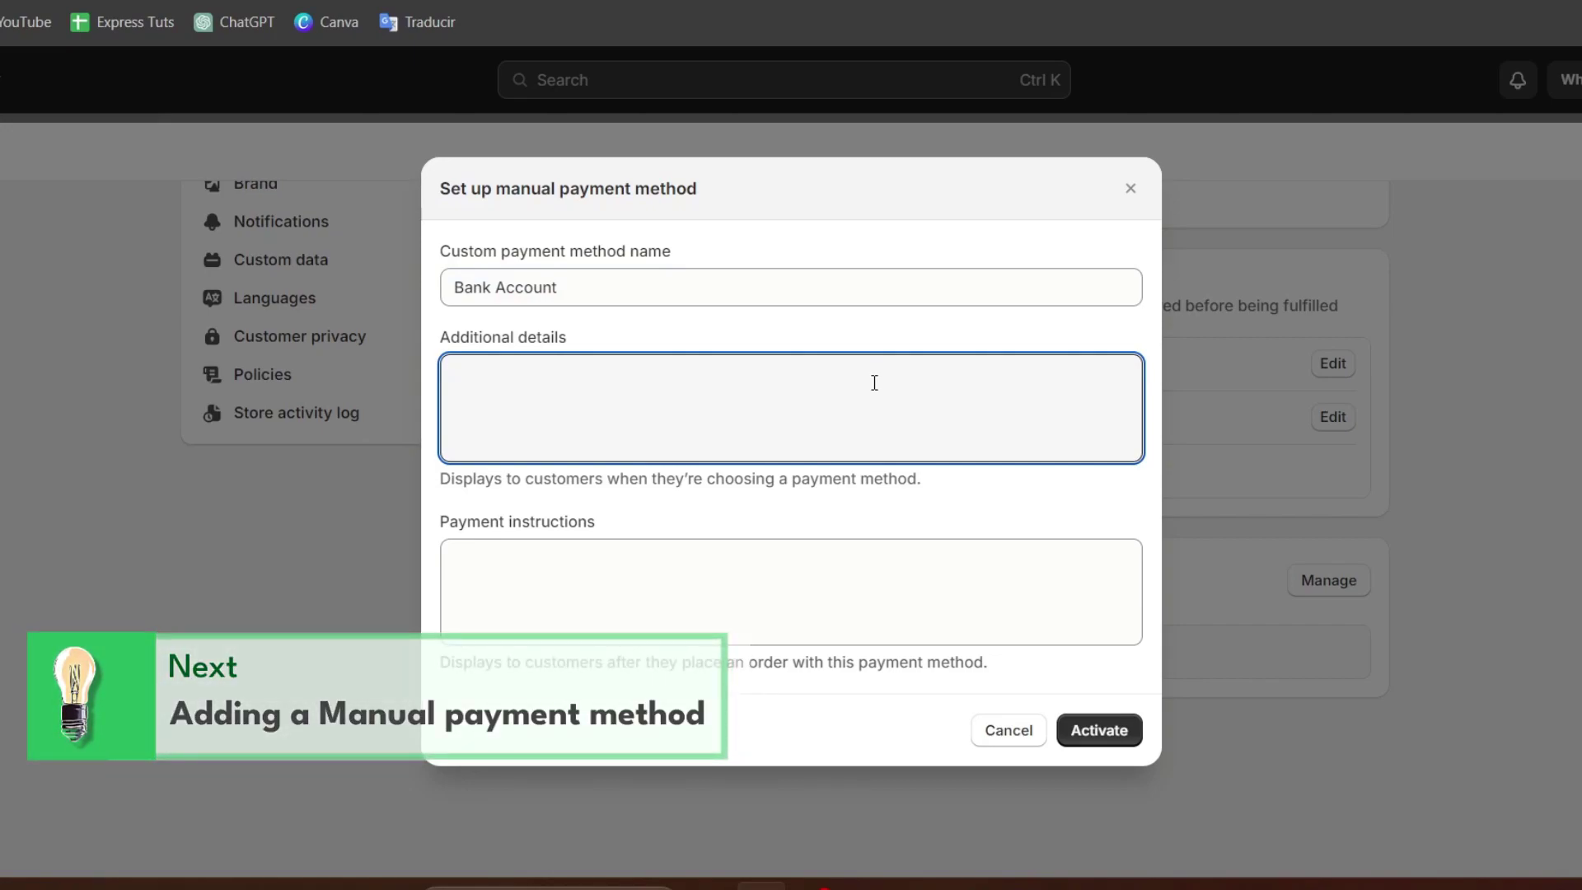
{"action": "type", "text": "1. when they chose"}
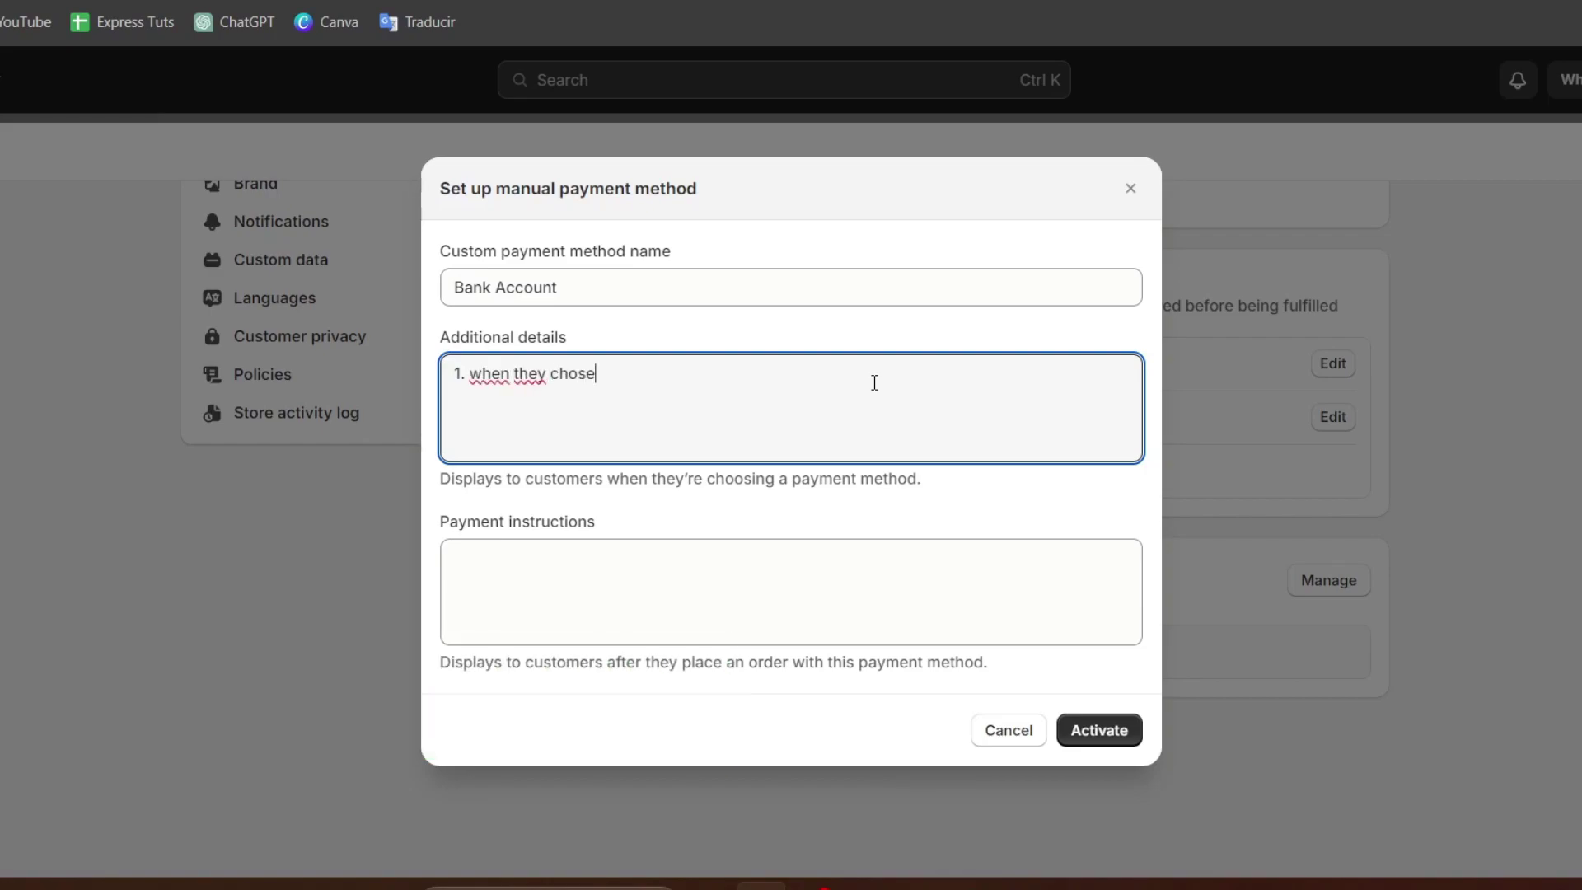
{"action": "key", "text": "BackSpace"}
{"action": "key", "text": "BackSpace"}
{"action": "type", "text": "ose"}
{"action": "key", "text": "Return"}
{"action": "left_click", "coordinate": [886, 560]}
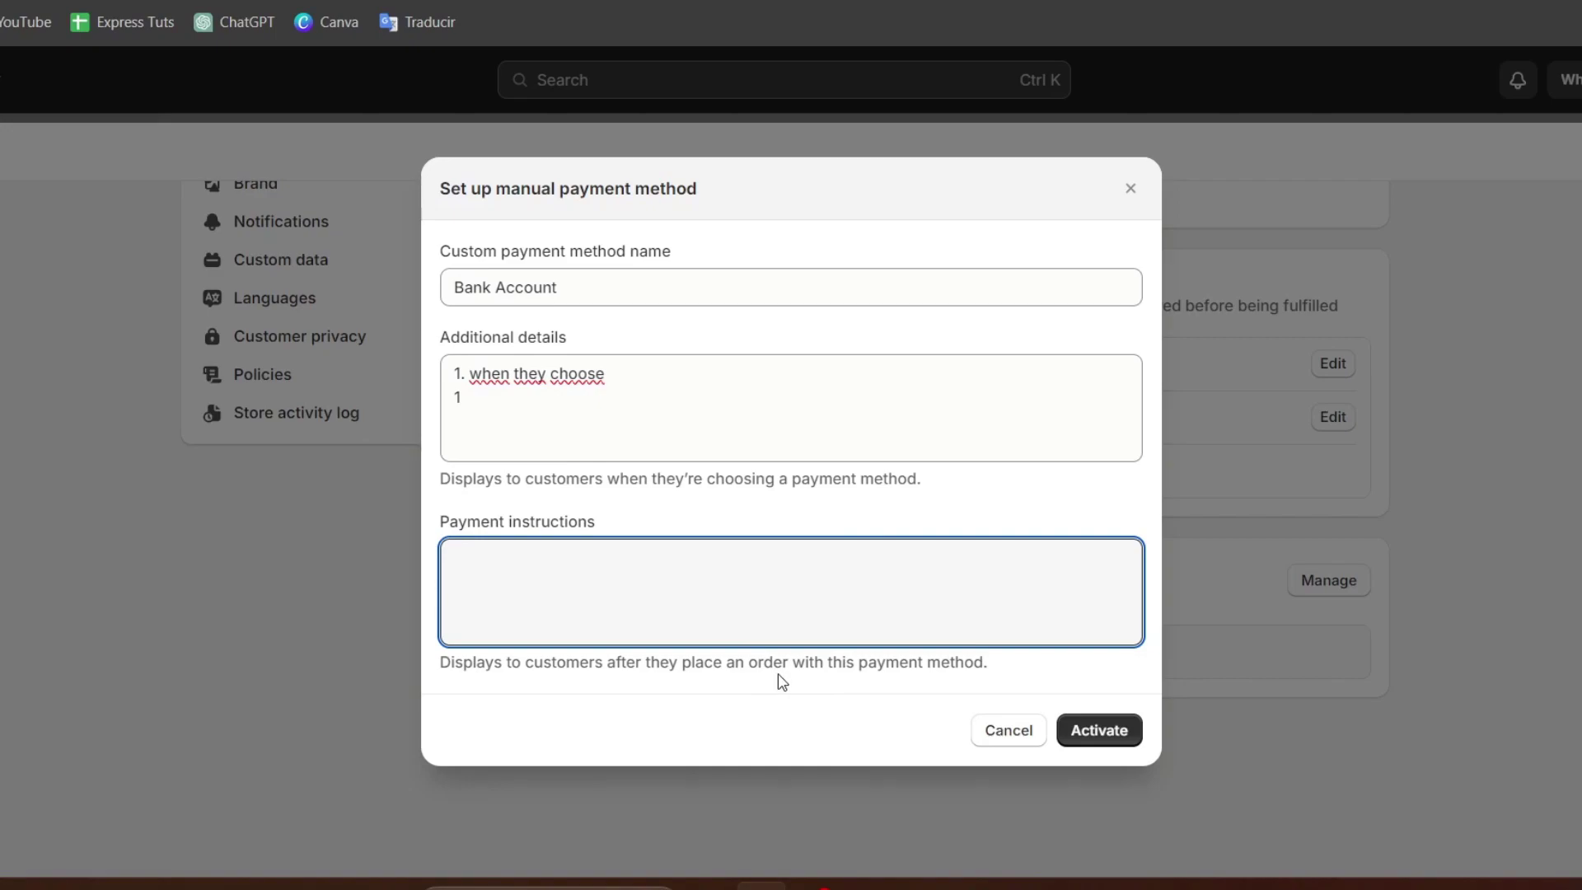
{"action": "left_click", "coordinate": [1015, 731]}
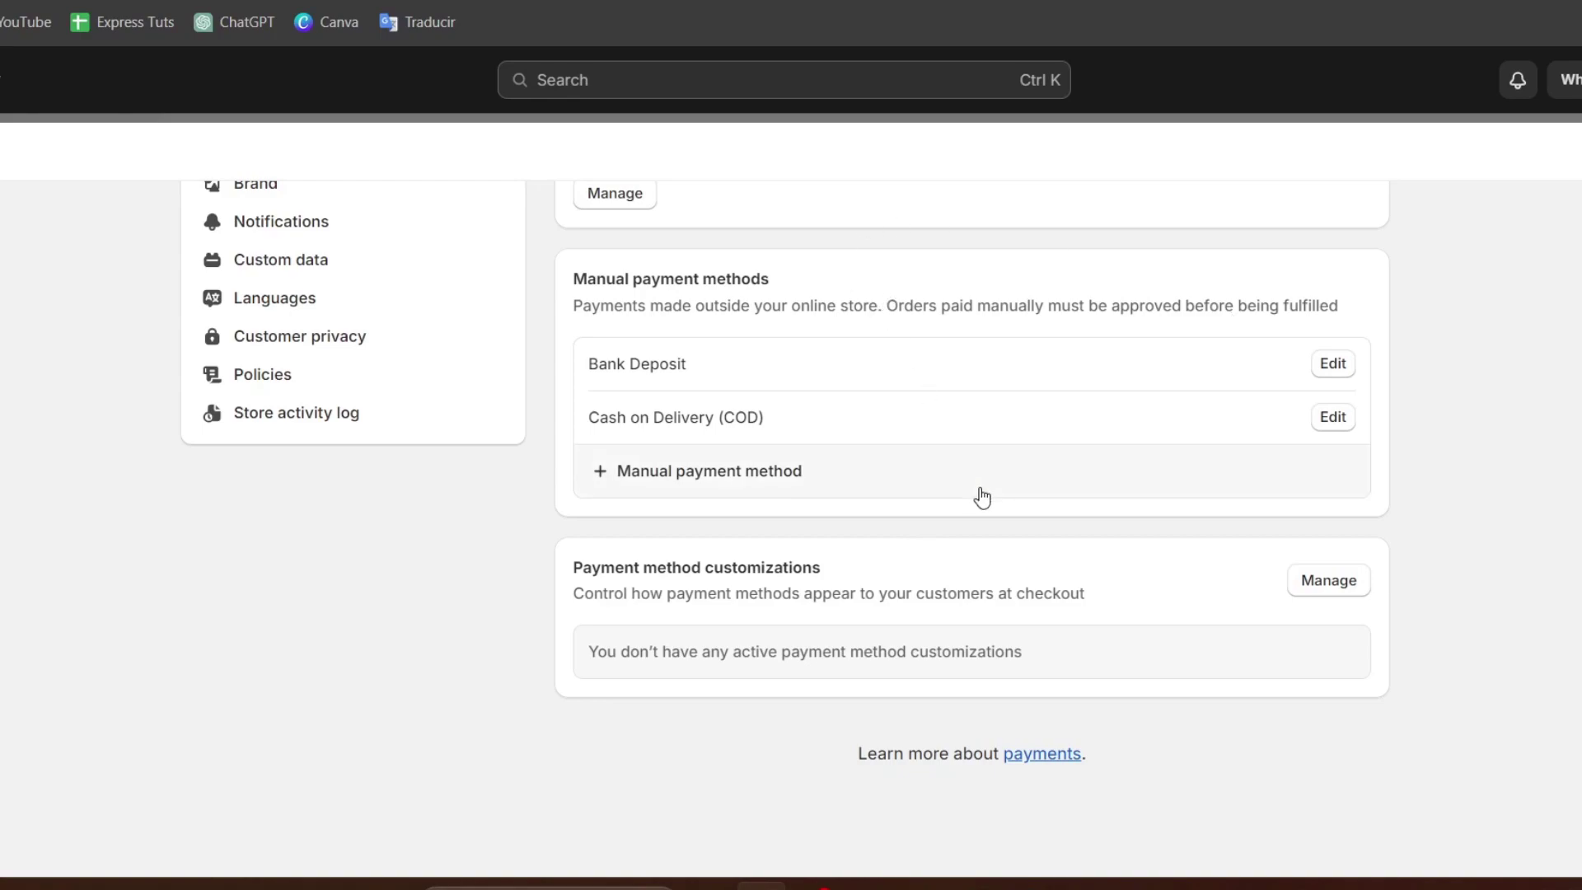
- Check the Stripe provider details twice, then reach the Add payment method page
{"action": "scroll", "coordinate": [1080, 530], "scroll_direction": "up", "scroll_amount": 8}
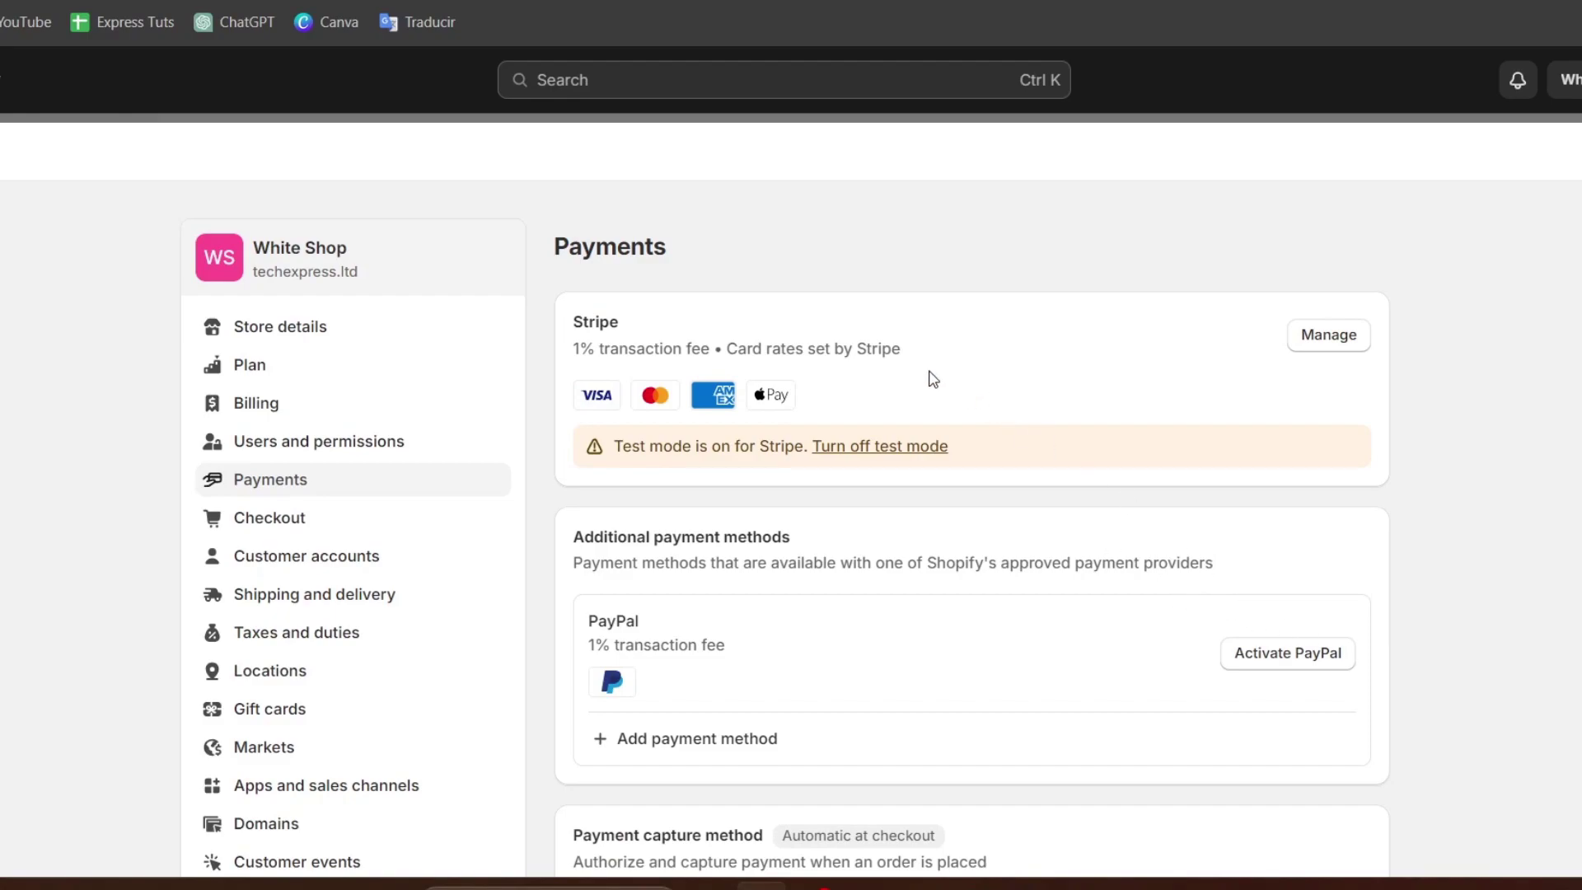
{"action": "left_click", "coordinate": [1342, 344]}
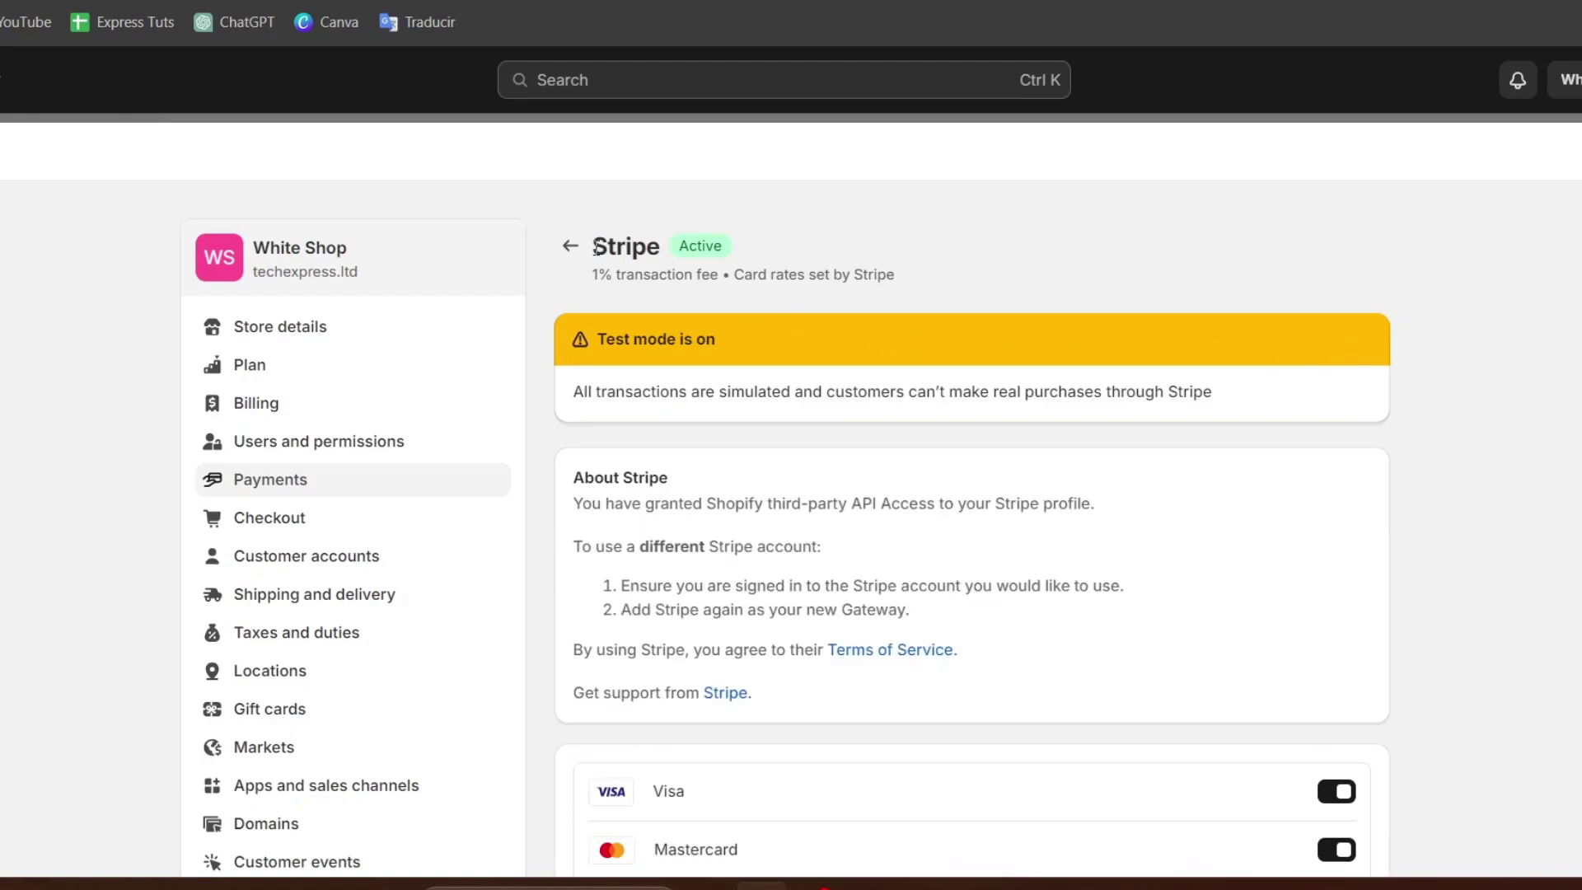
{"action": "left_click", "coordinate": [568, 246]}
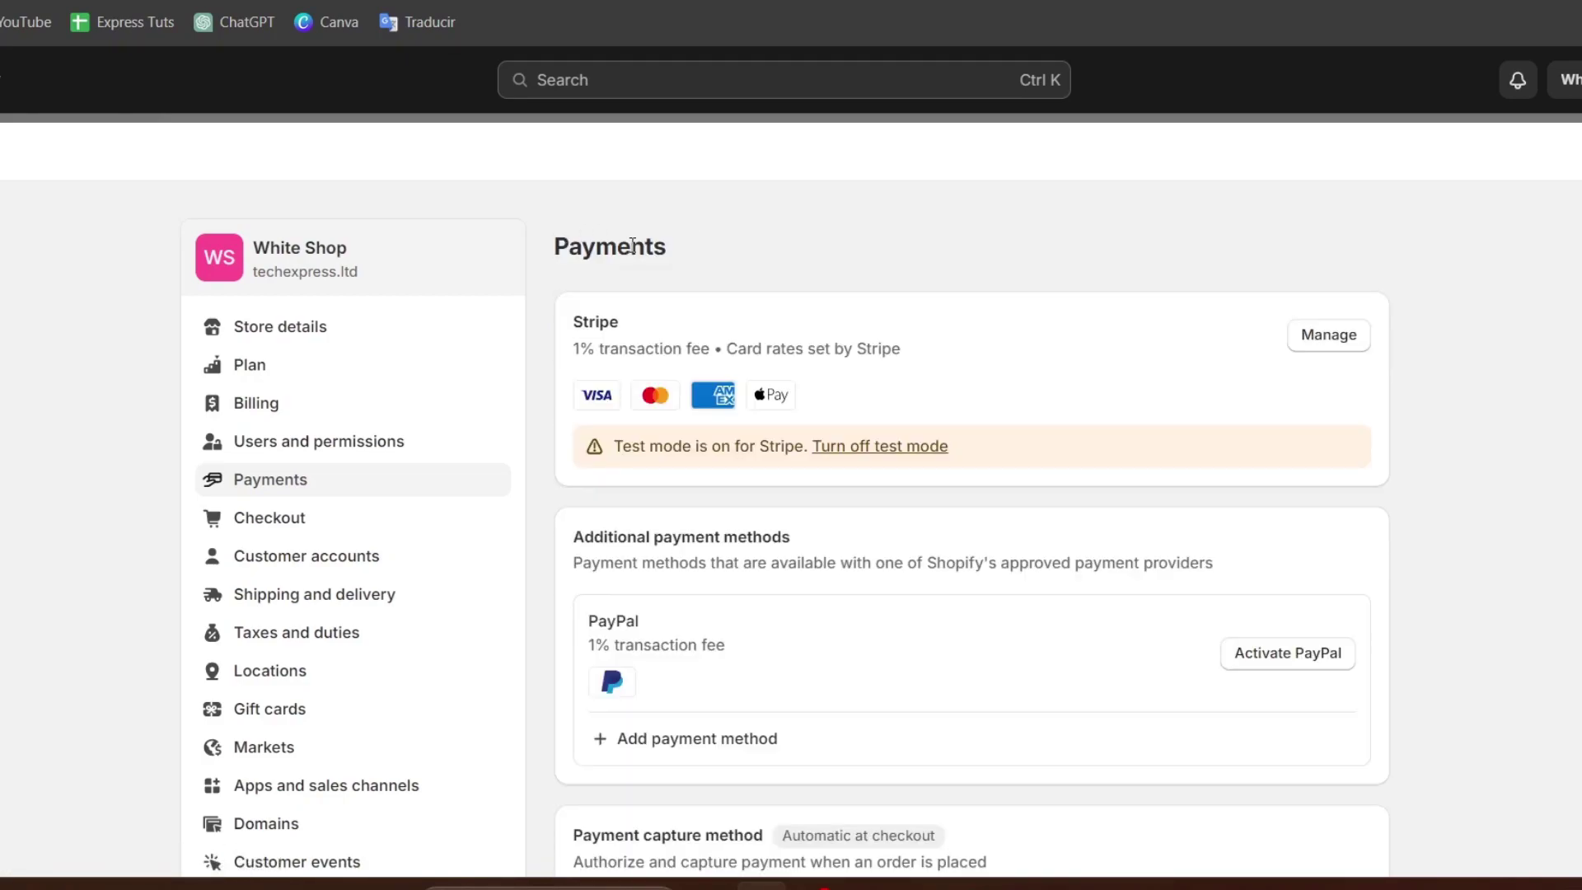
{"action": "left_click", "coordinate": [1329, 338]}
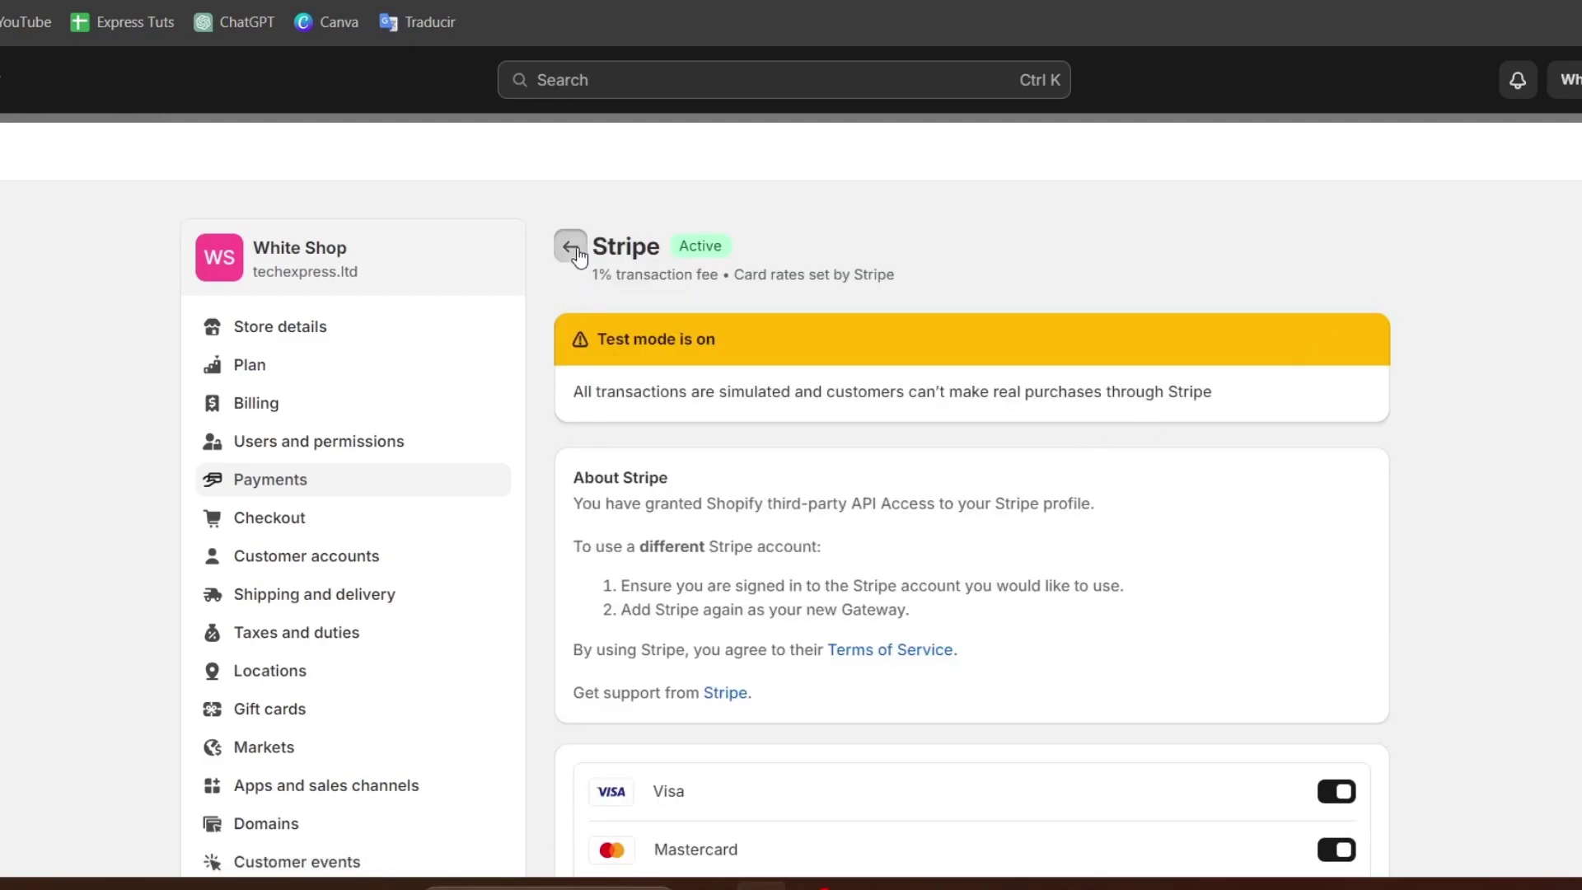
{"action": "left_click", "coordinate": [570, 246]}
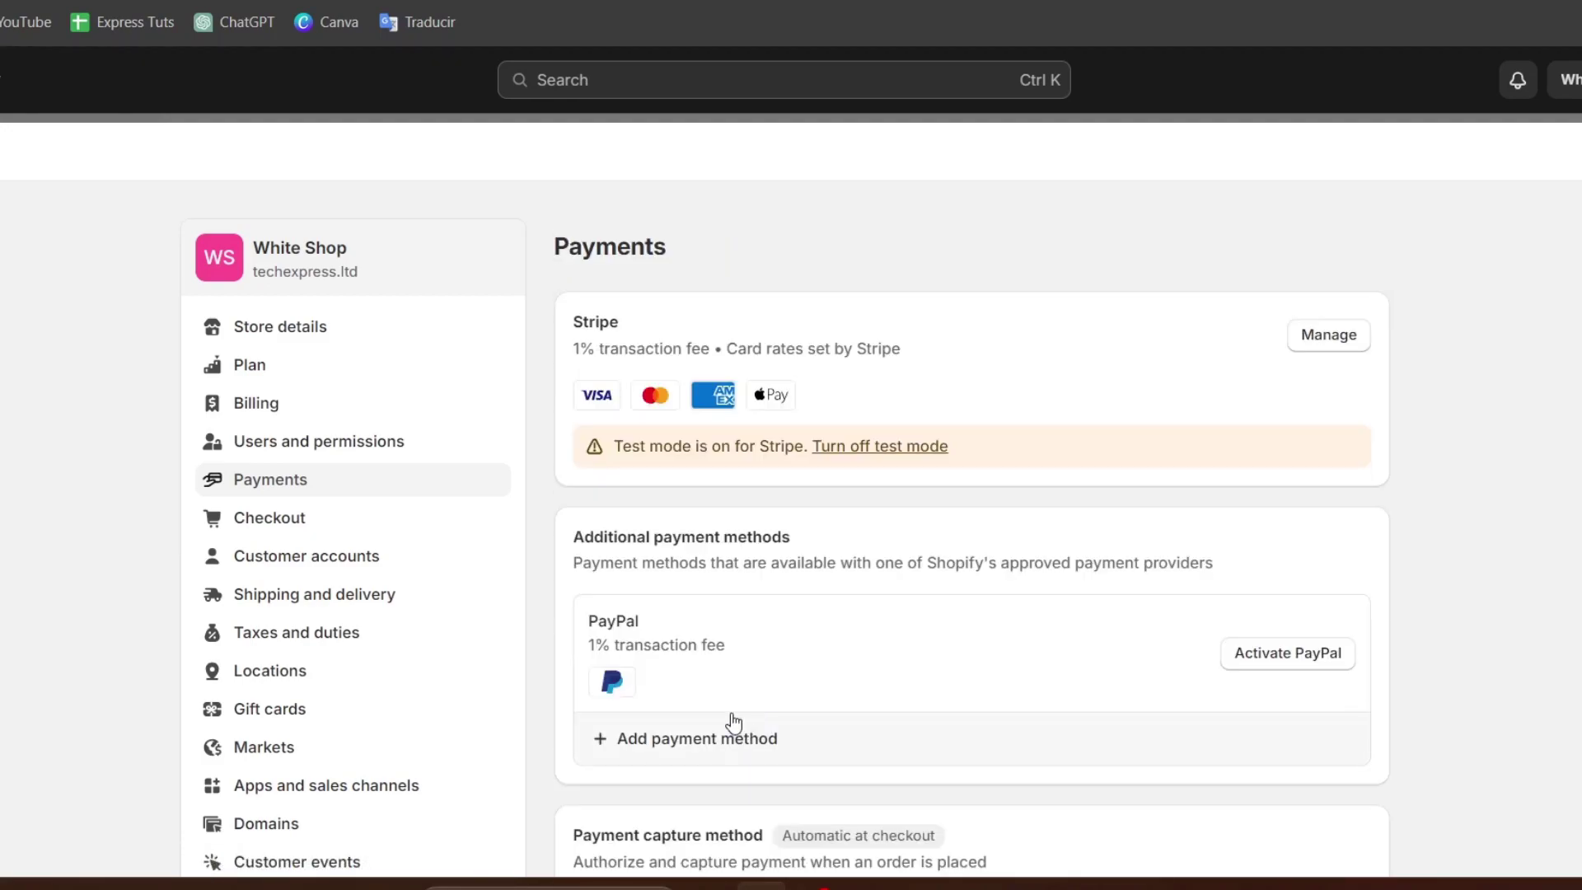
{"action": "left_click", "coordinate": [736, 726]}
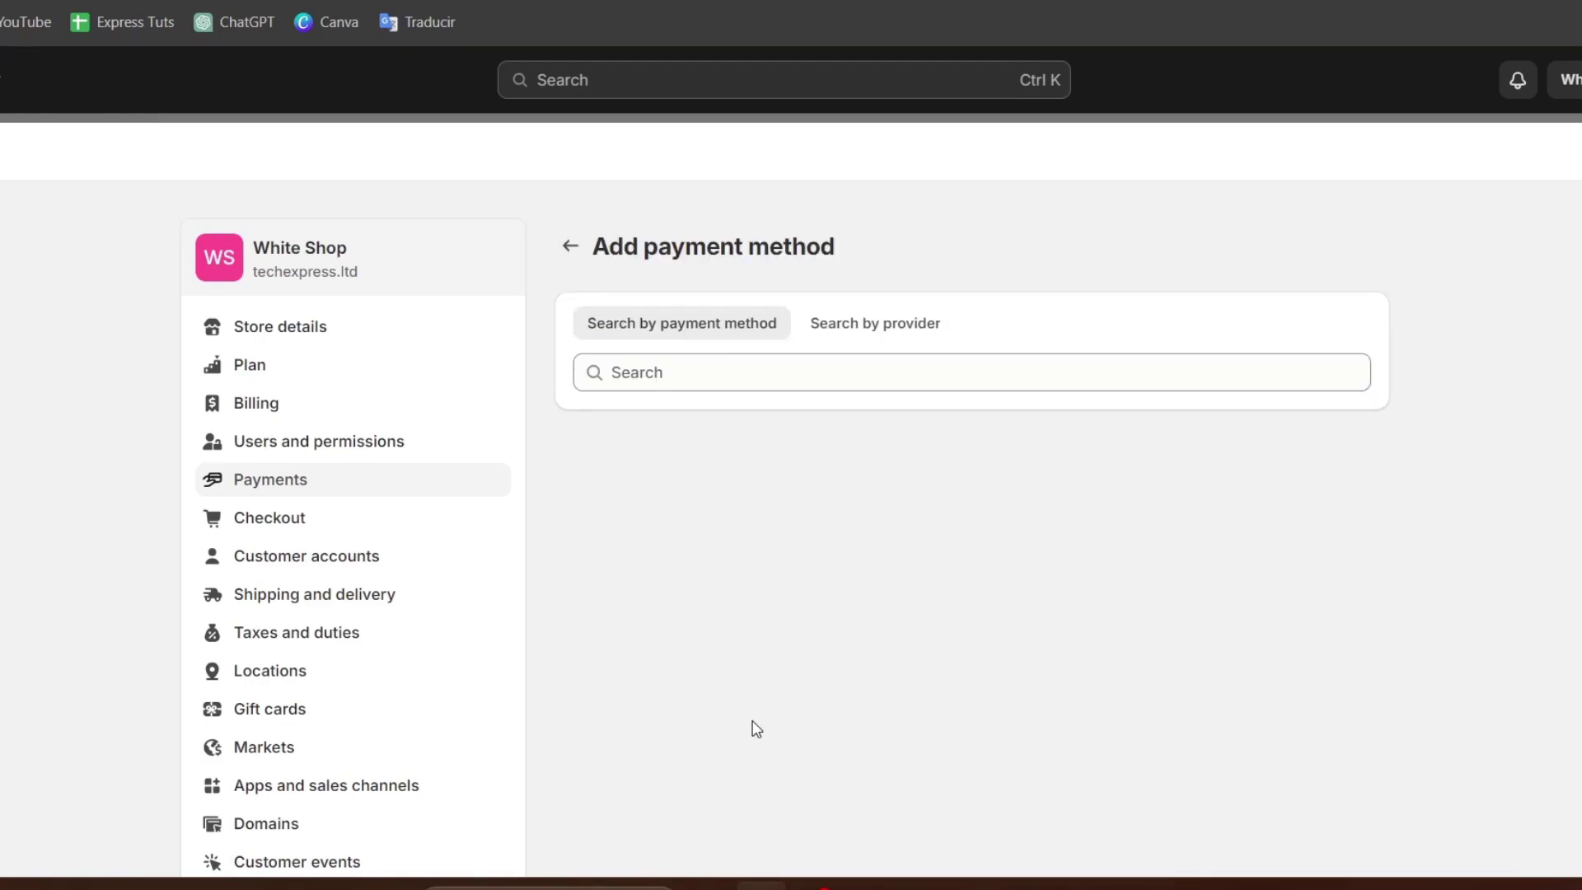
{"action": "left_click", "coordinate": [874, 330]}
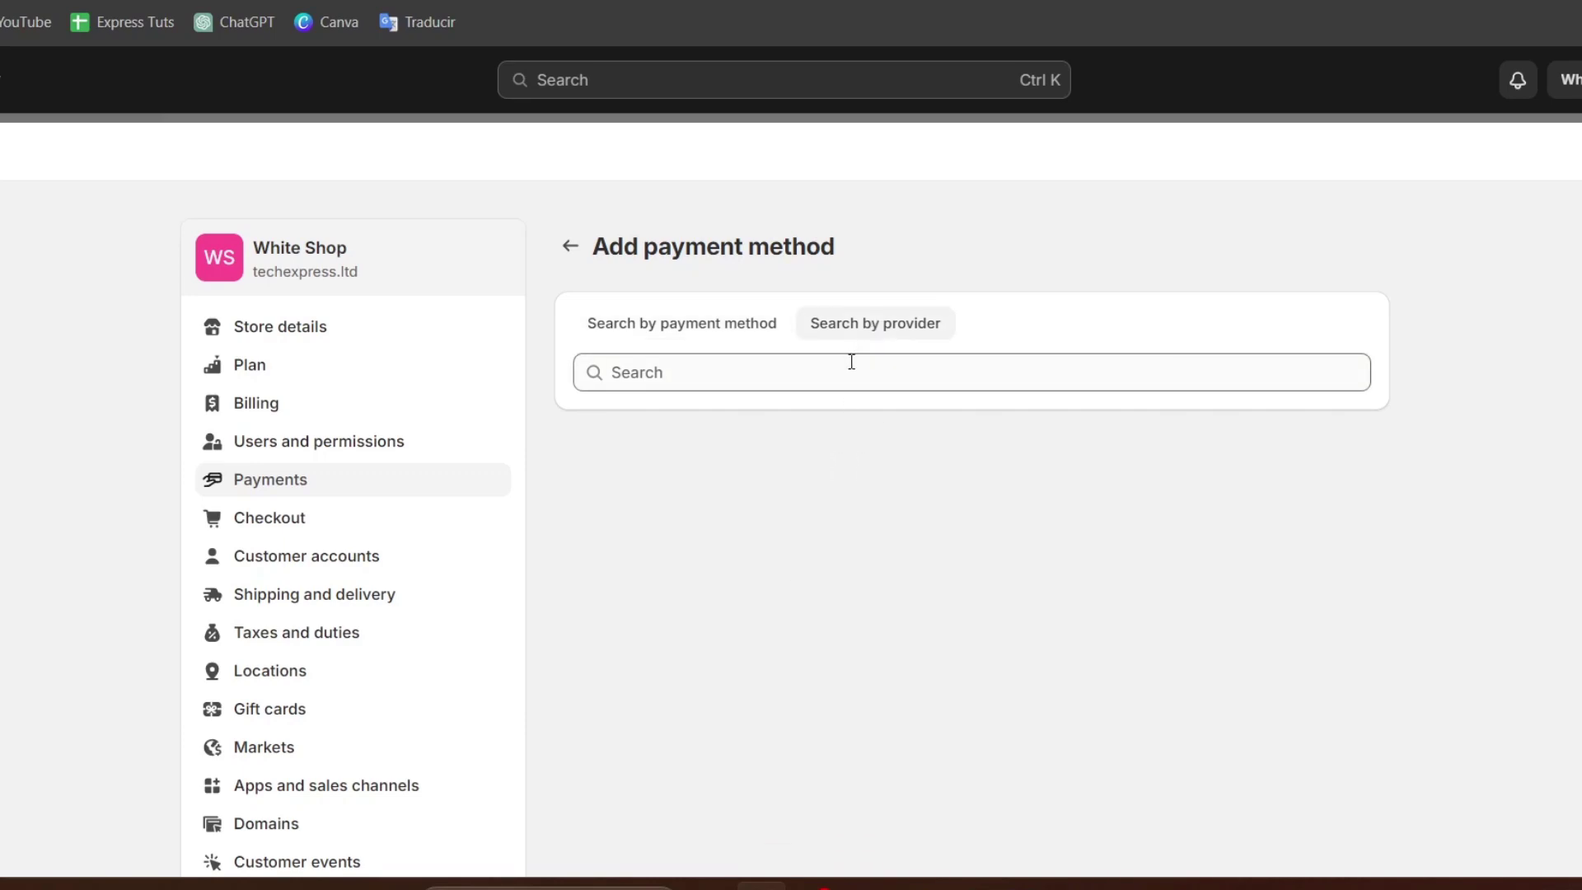
{"action": "left_click", "coordinate": [708, 333]}
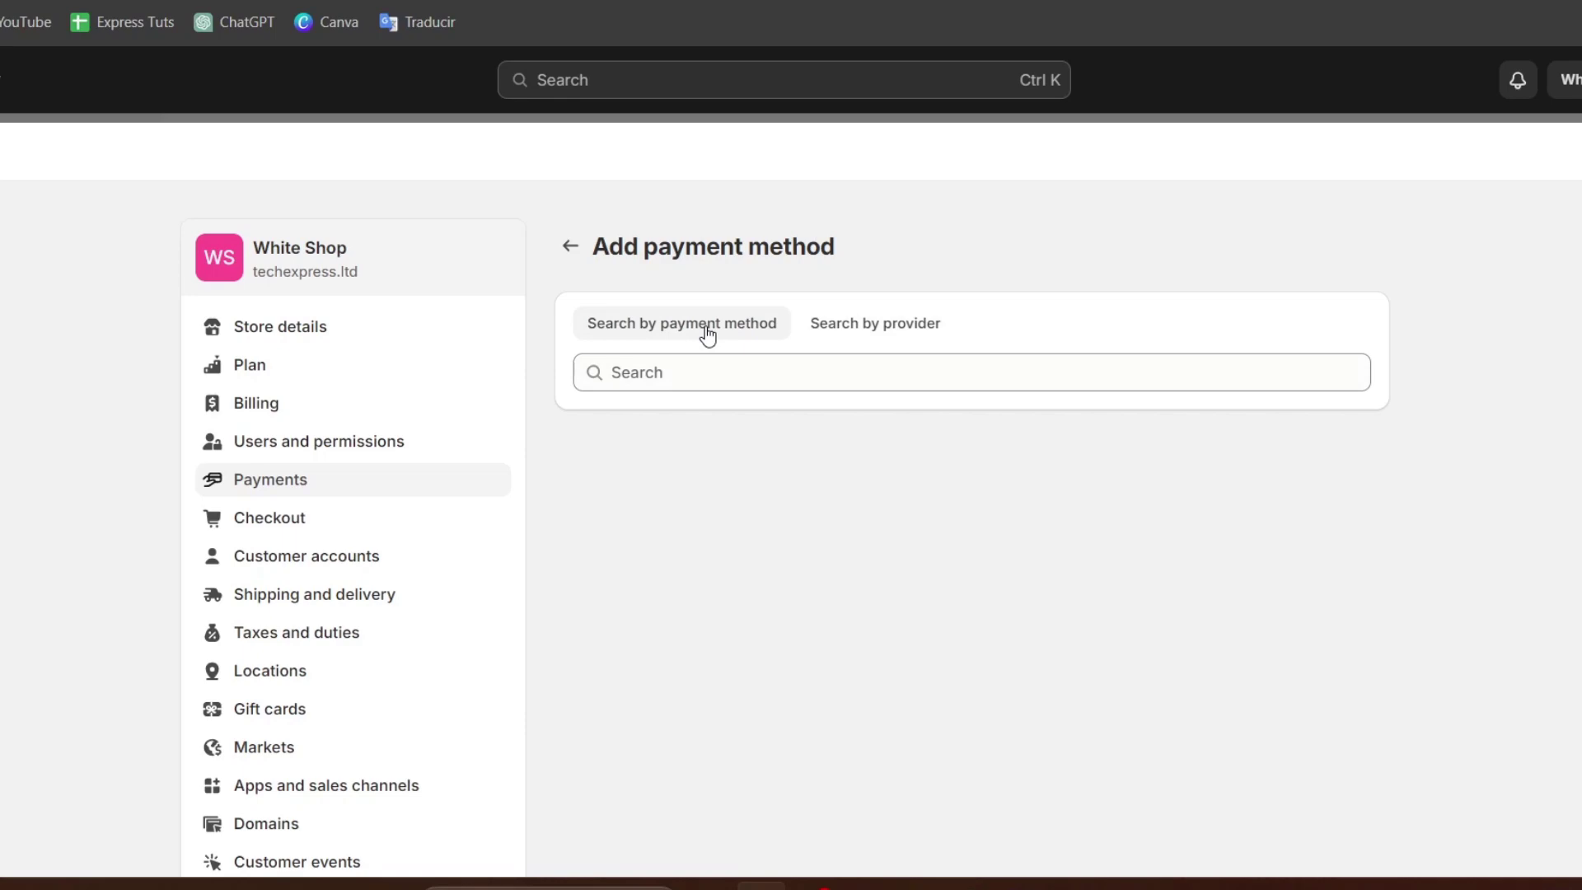